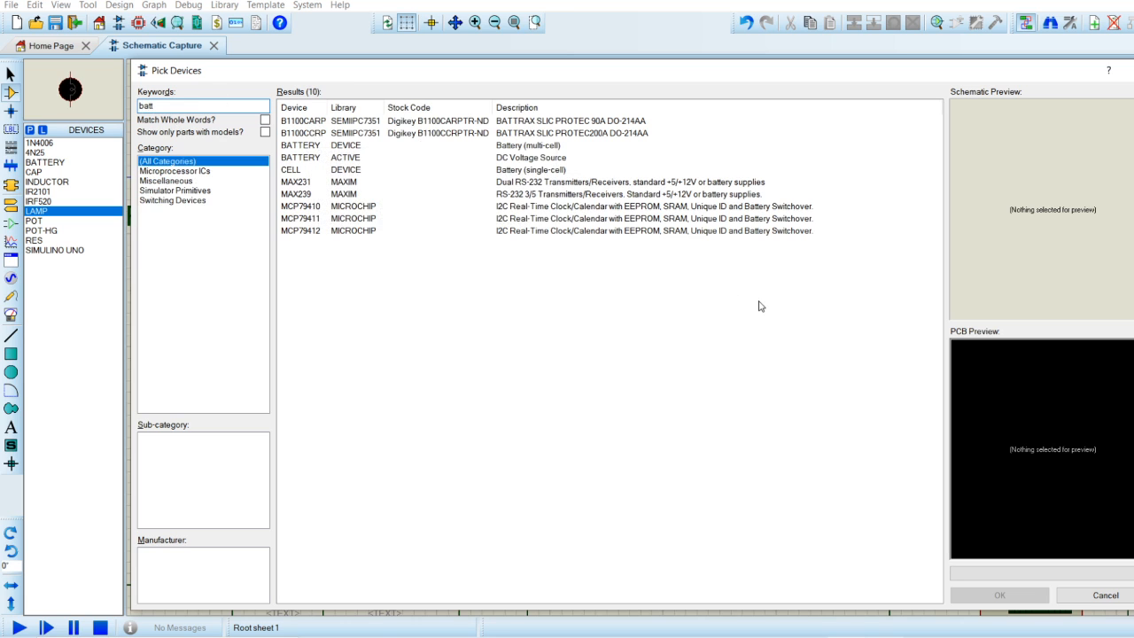
Close the device search and check the voltage setting in the properties of battery B1.
click(1102, 594)
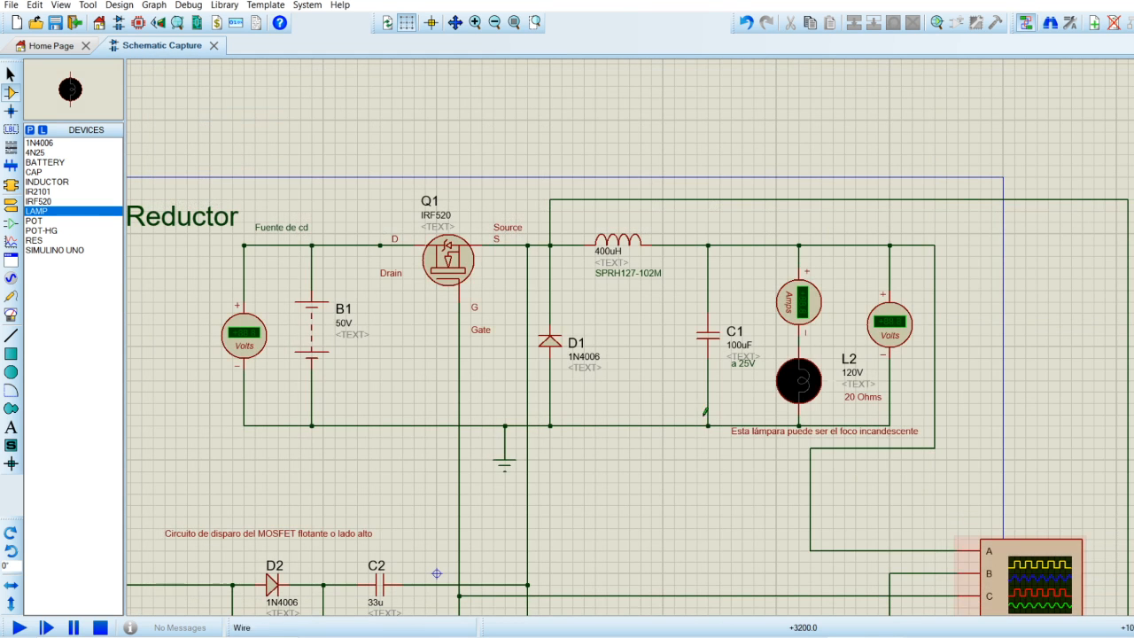
double_click(318, 323)
click(503, 218)
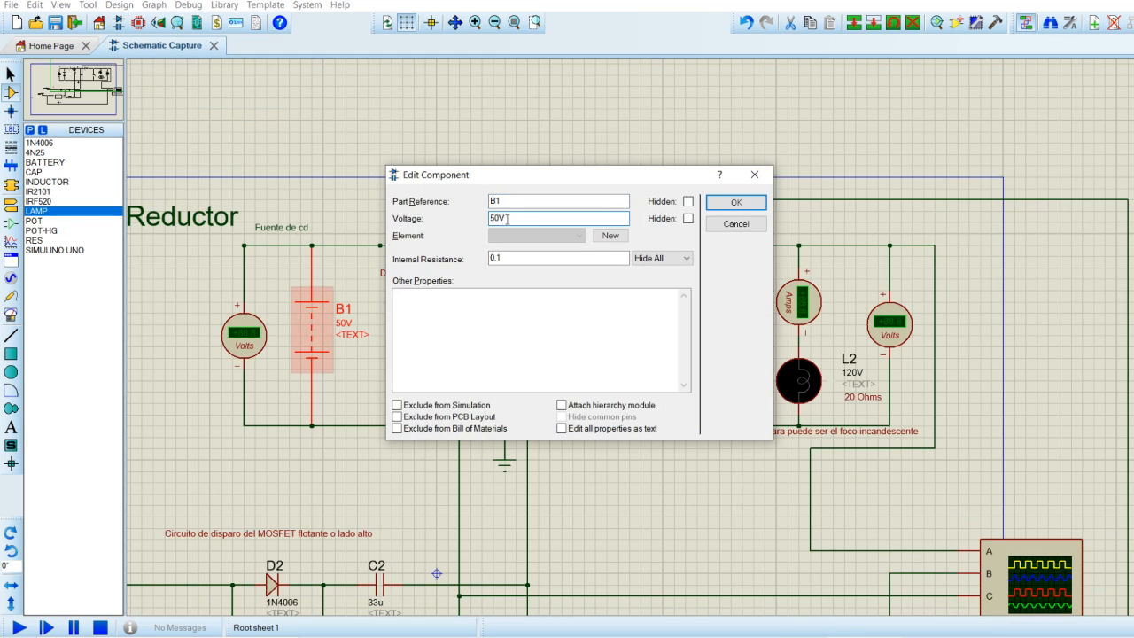
click(754, 174)
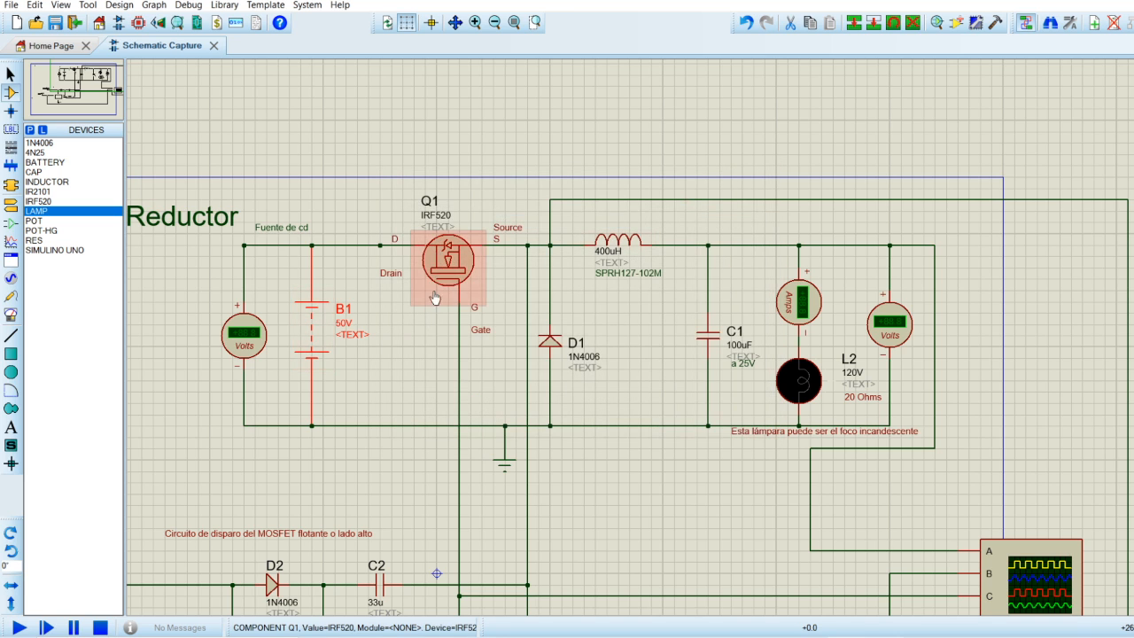
click(8, 76)
click(413, 315)
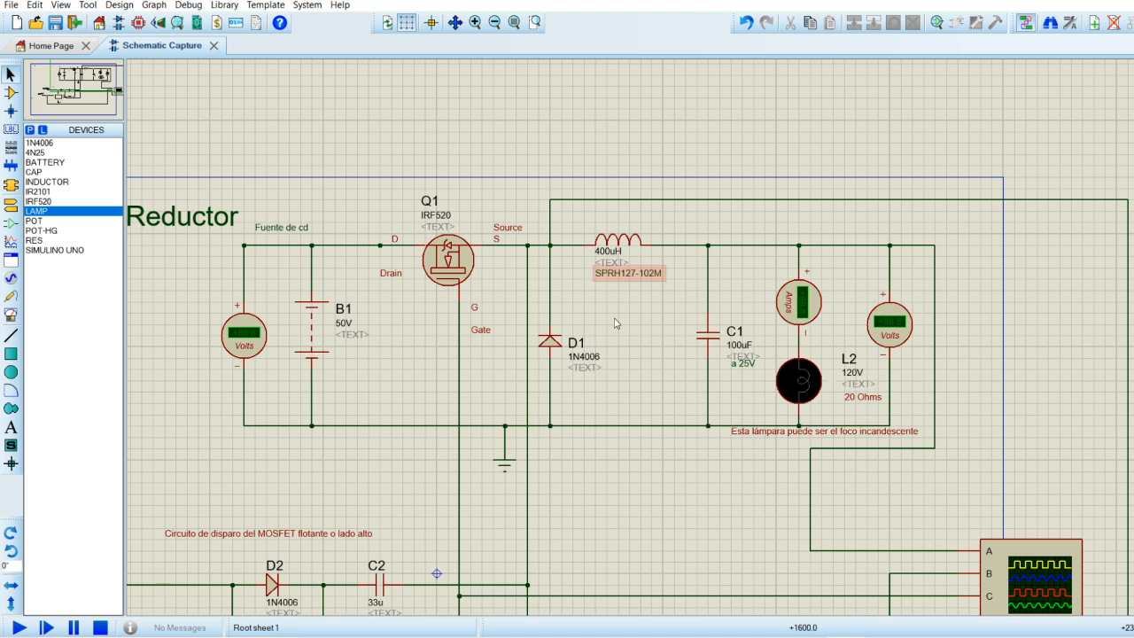
Check the inductance of the output inductor and the capacitance of C1 in their component properties.
double_click(625, 250)
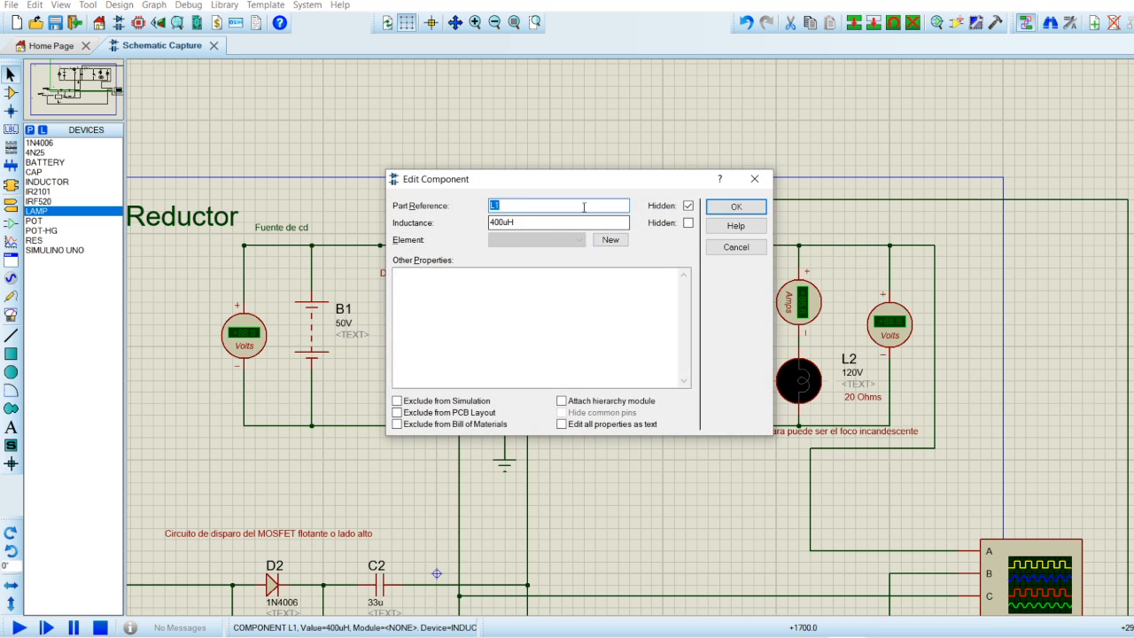
click(753, 178)
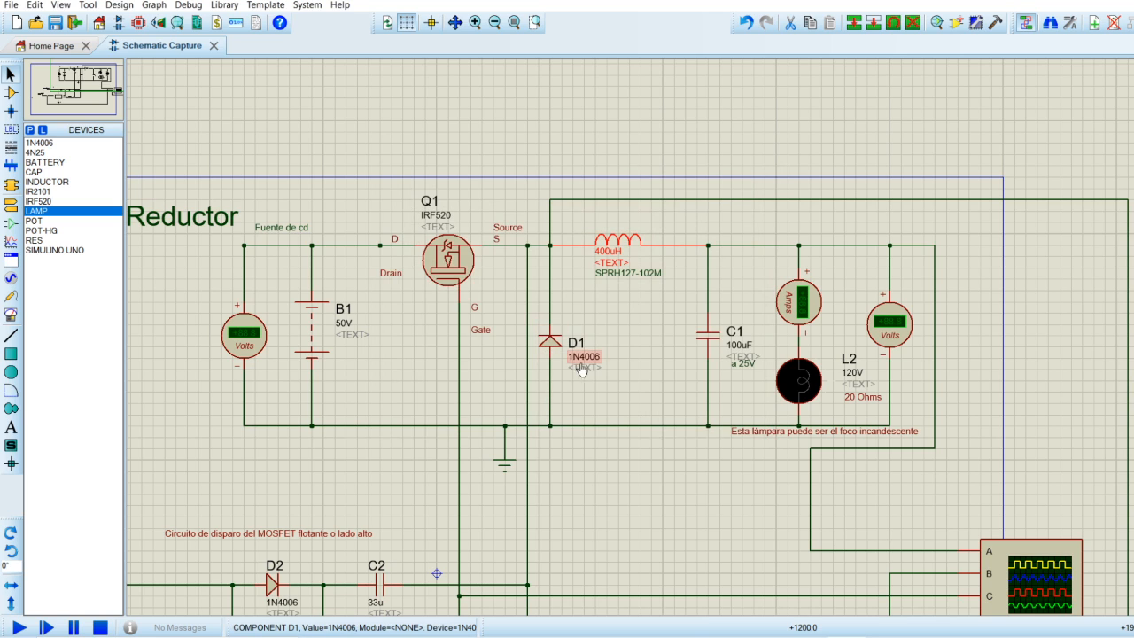
click(618, 319)
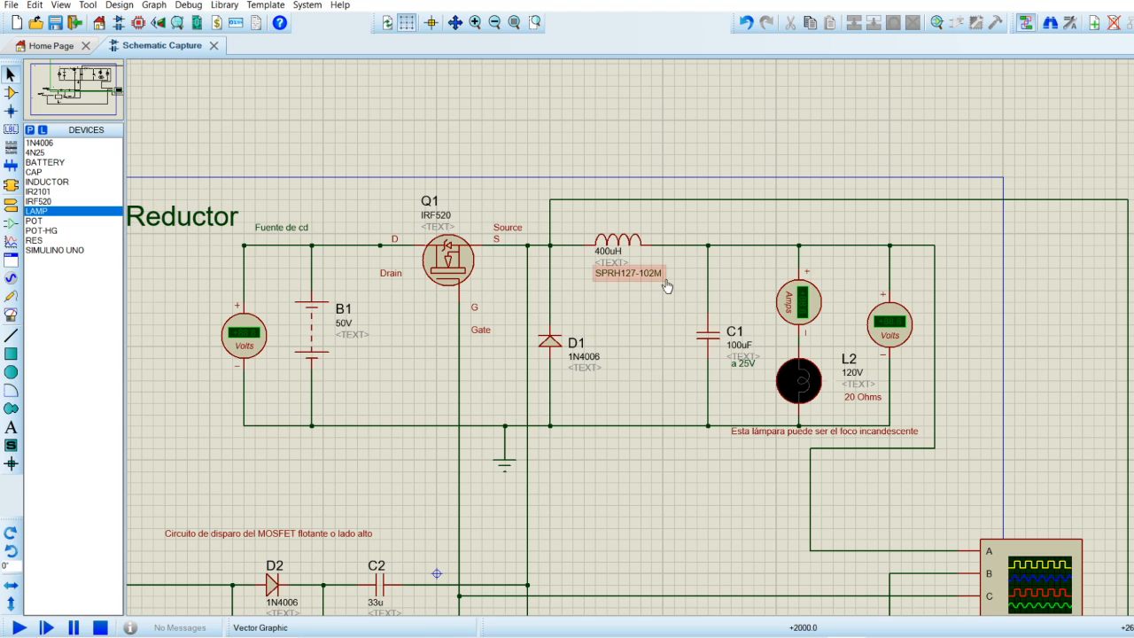
double_click(706, 343)
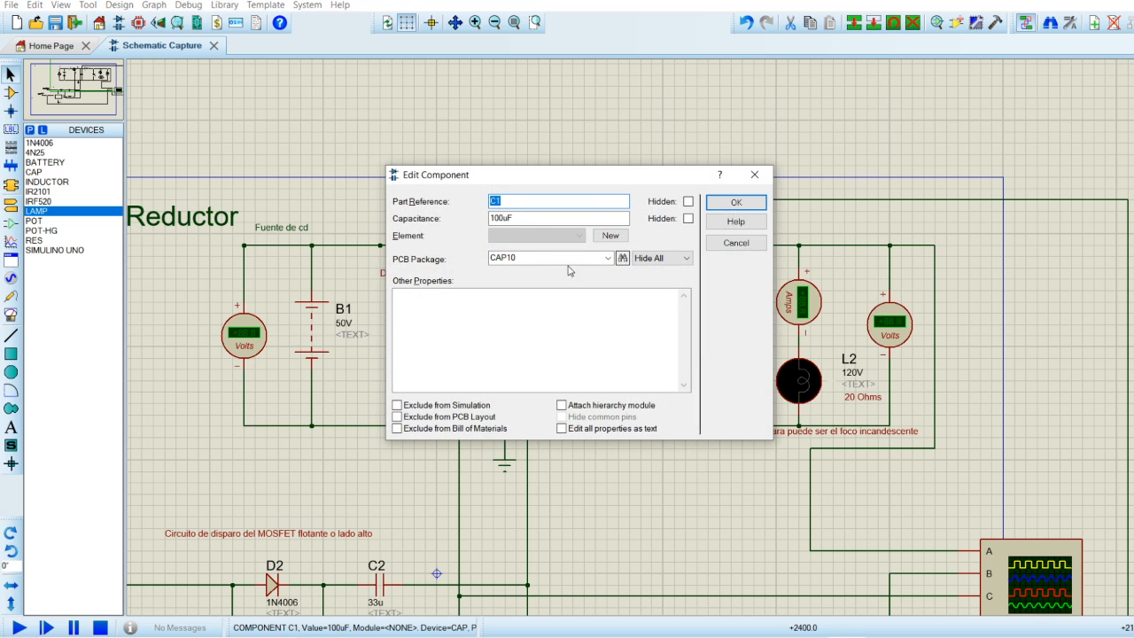
click(759, 174)
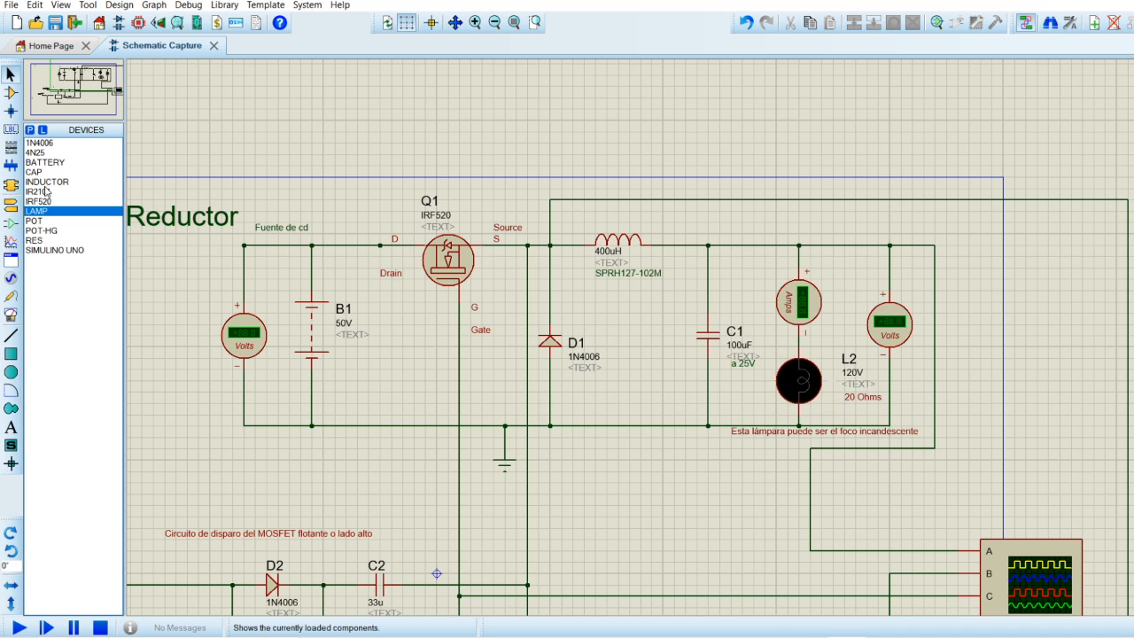
Search the device library for lamp, then check the nominal voltage and resistance of lamp L2.
click(30, 131)
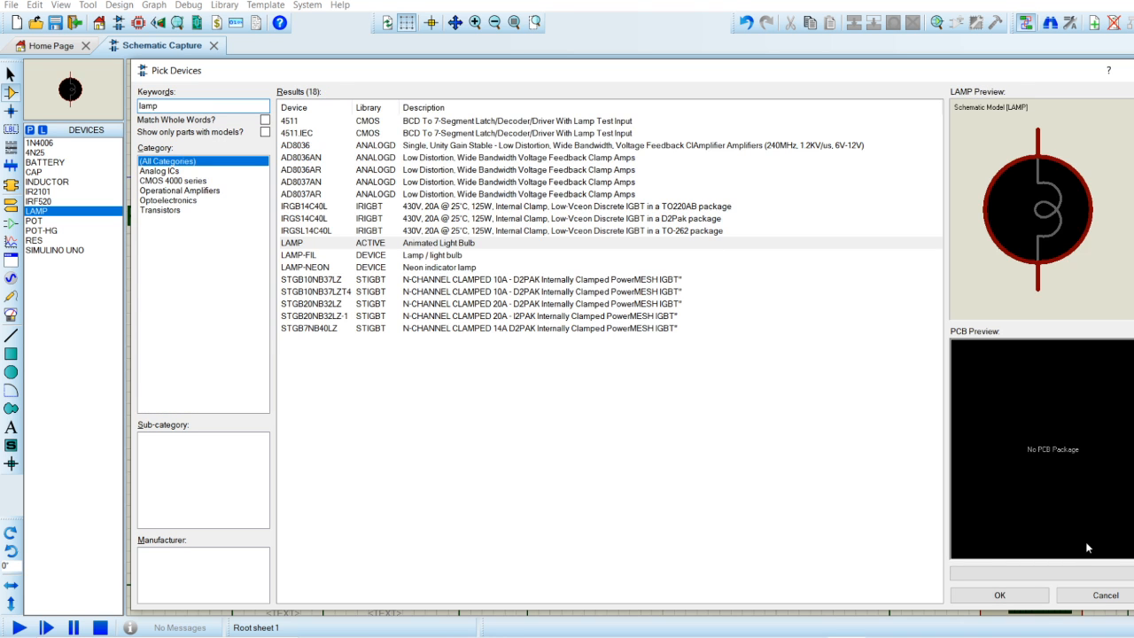
click(1101, 593)
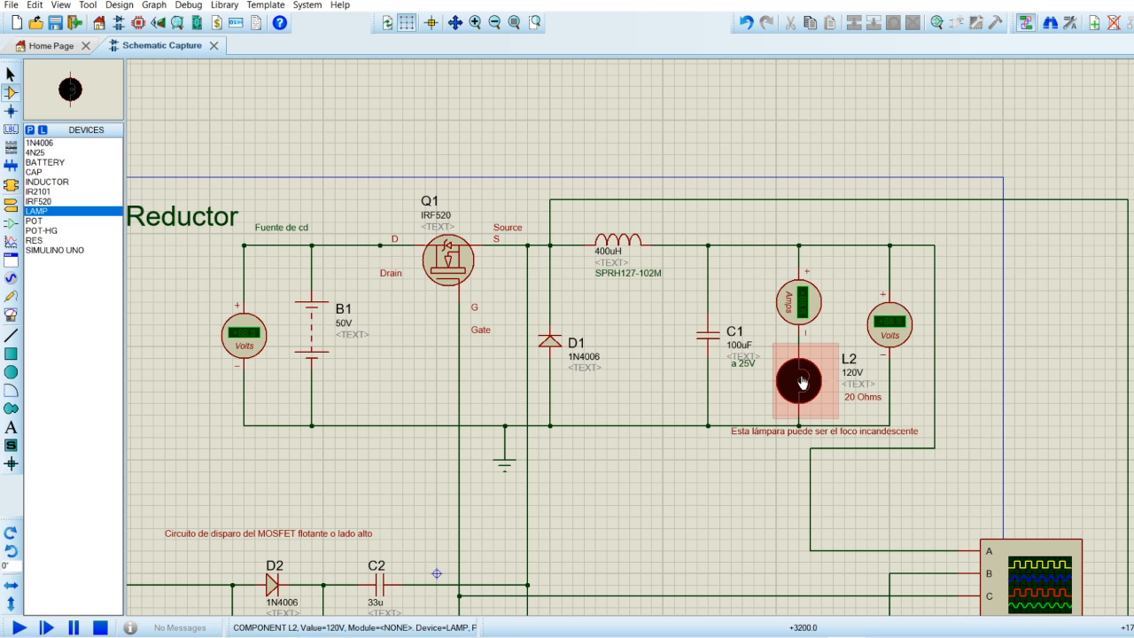
double_click(802, 382)
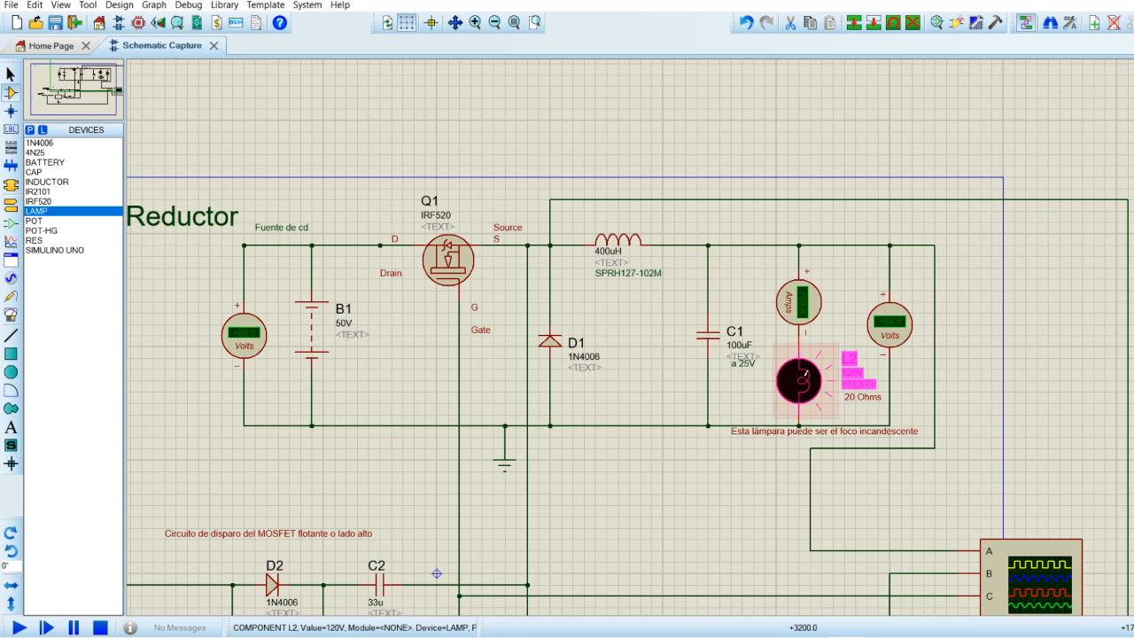
click(532, 221)
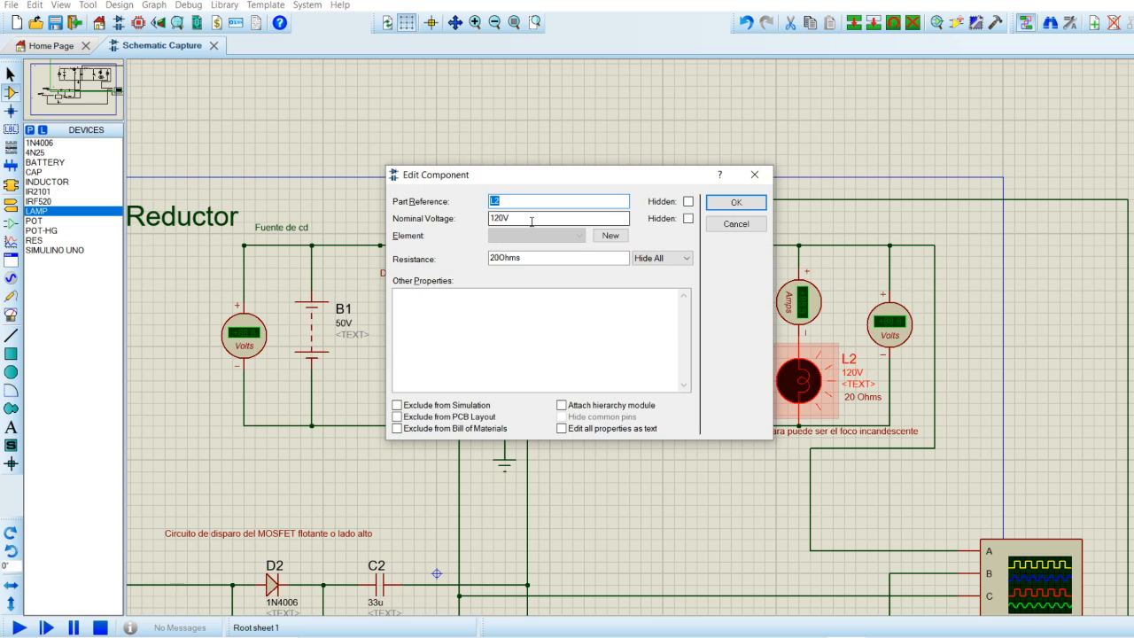
drag(491, 219, 507, 217)
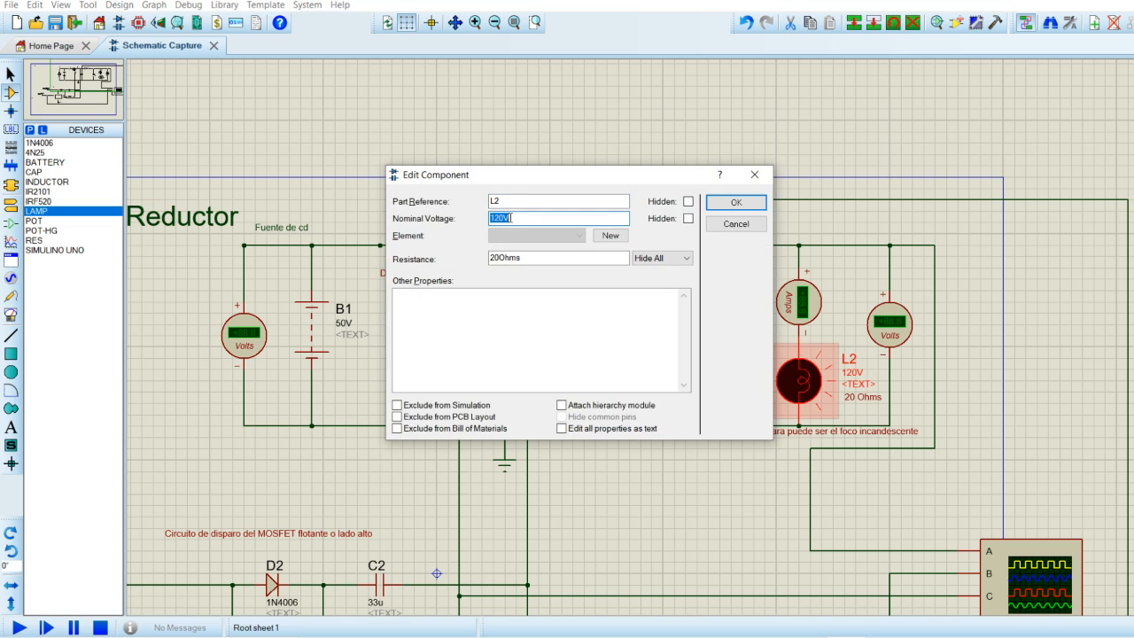
click(501, 257)
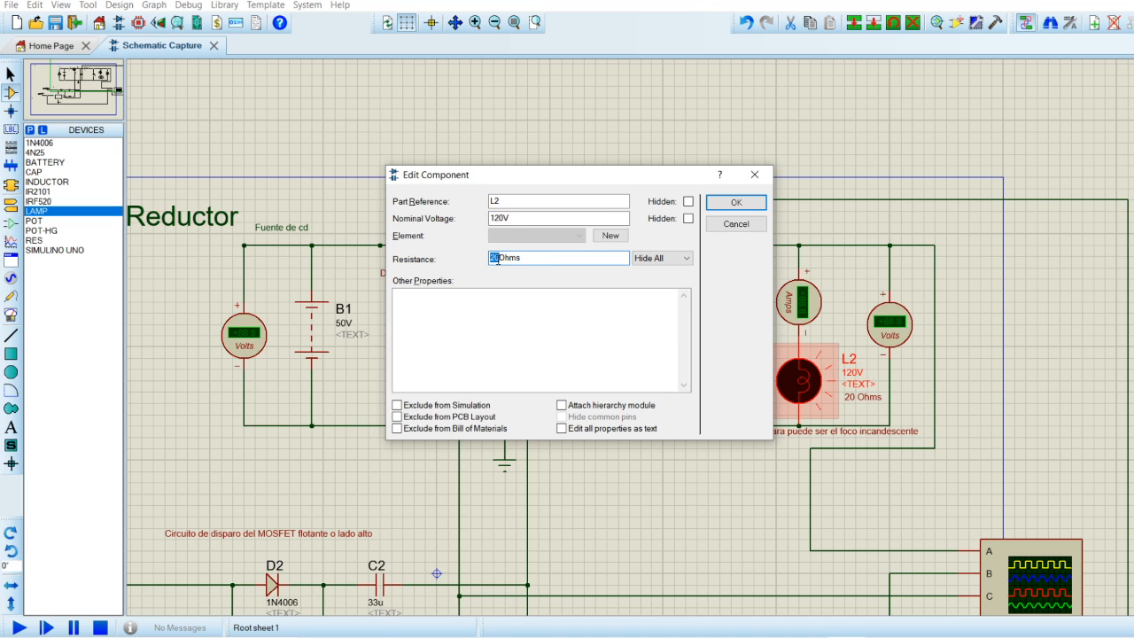
click(735, 203)
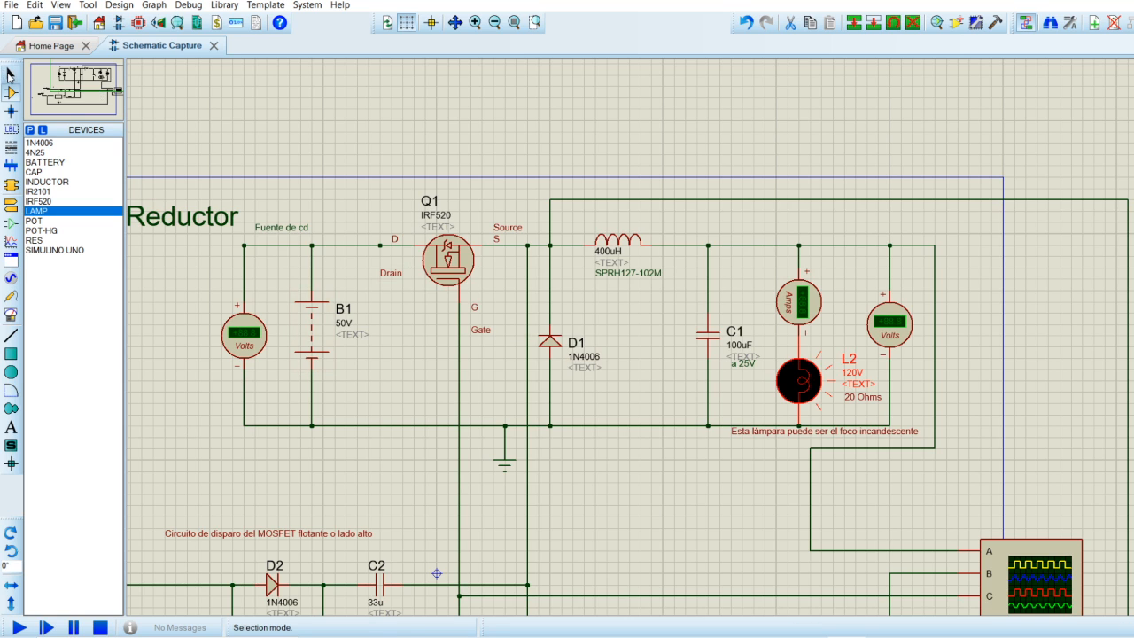
Examine the Reductor power stage, the IR2101 MOSFET driver circuit and the oscilloscope connections across the schematic.
click(70, 85)
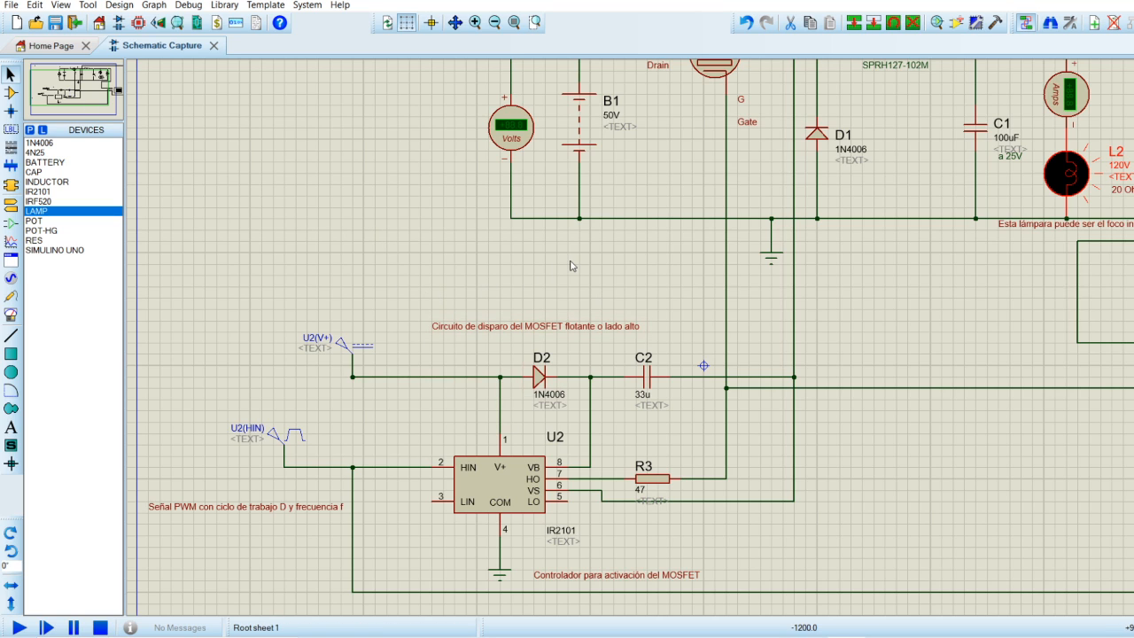
click(91, 91)
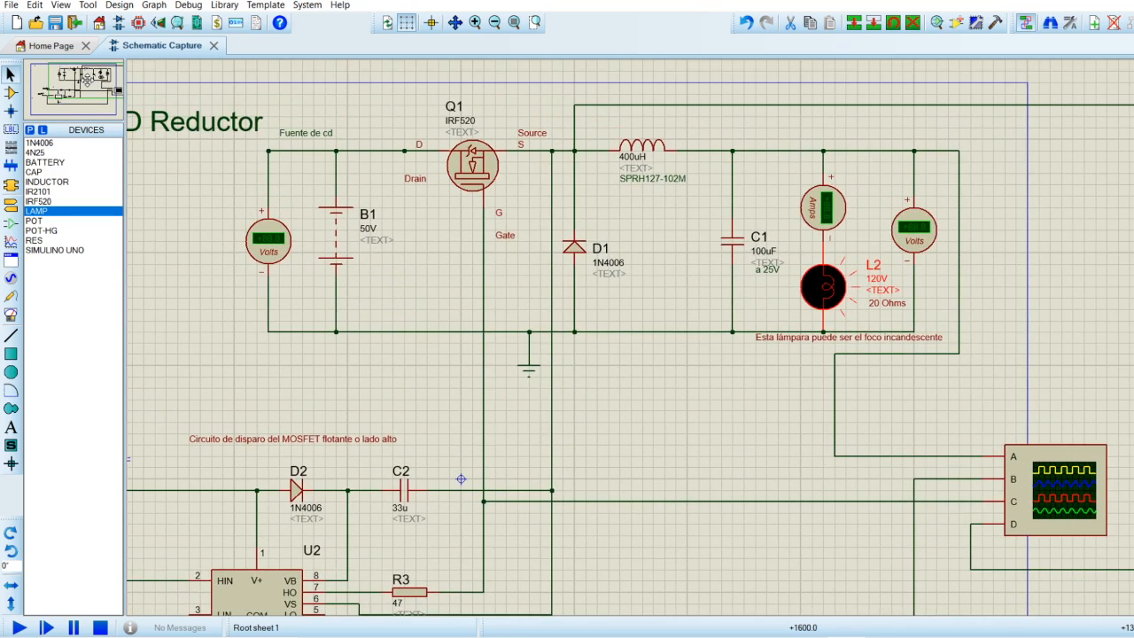
click(87, 81)
click(86, 78)
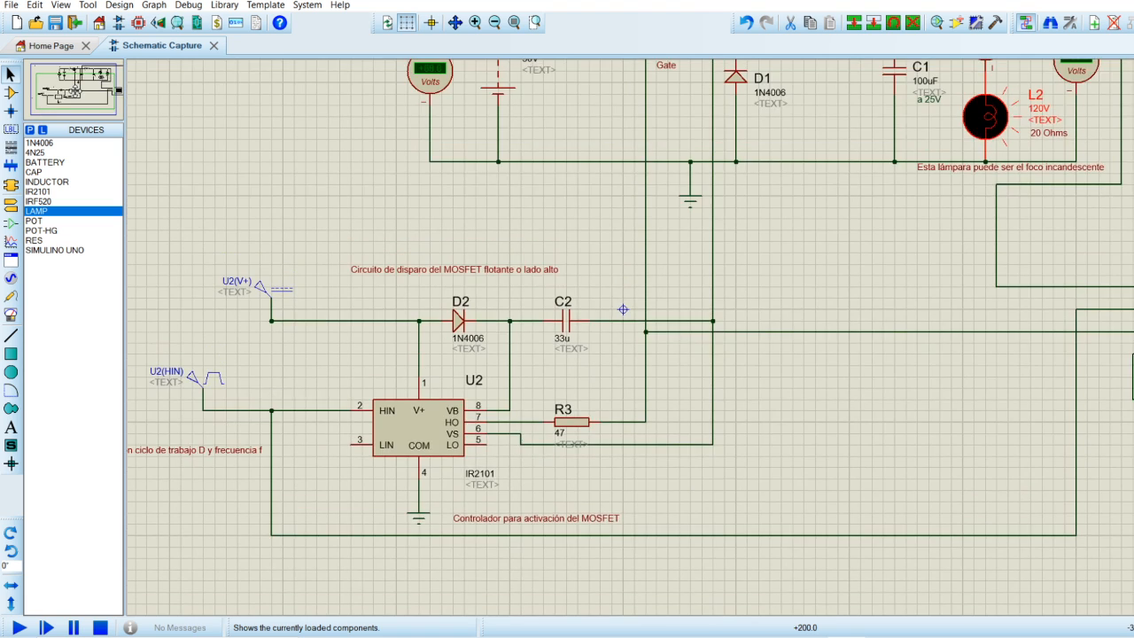
click(75, 89)
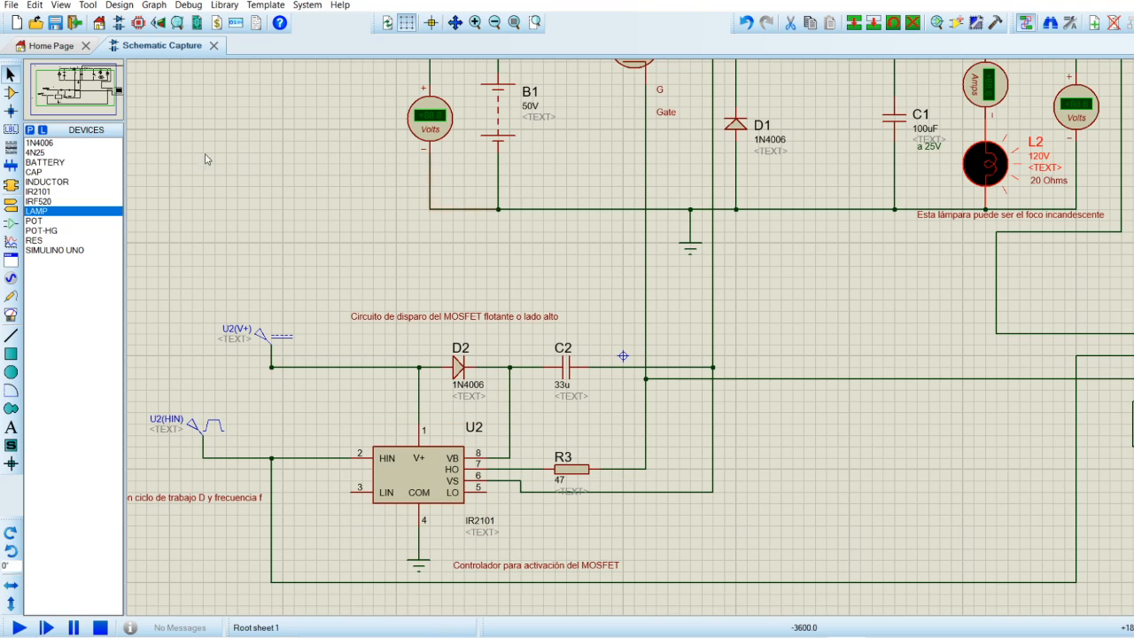
click(89, 92)
click(90, 78)
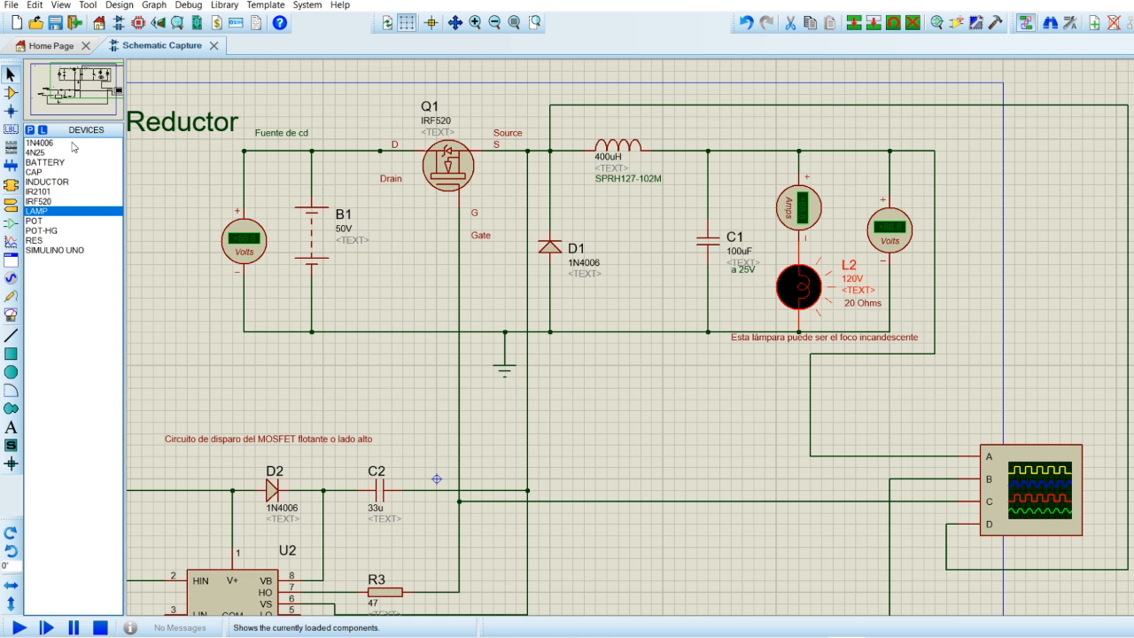
click(78, 86)
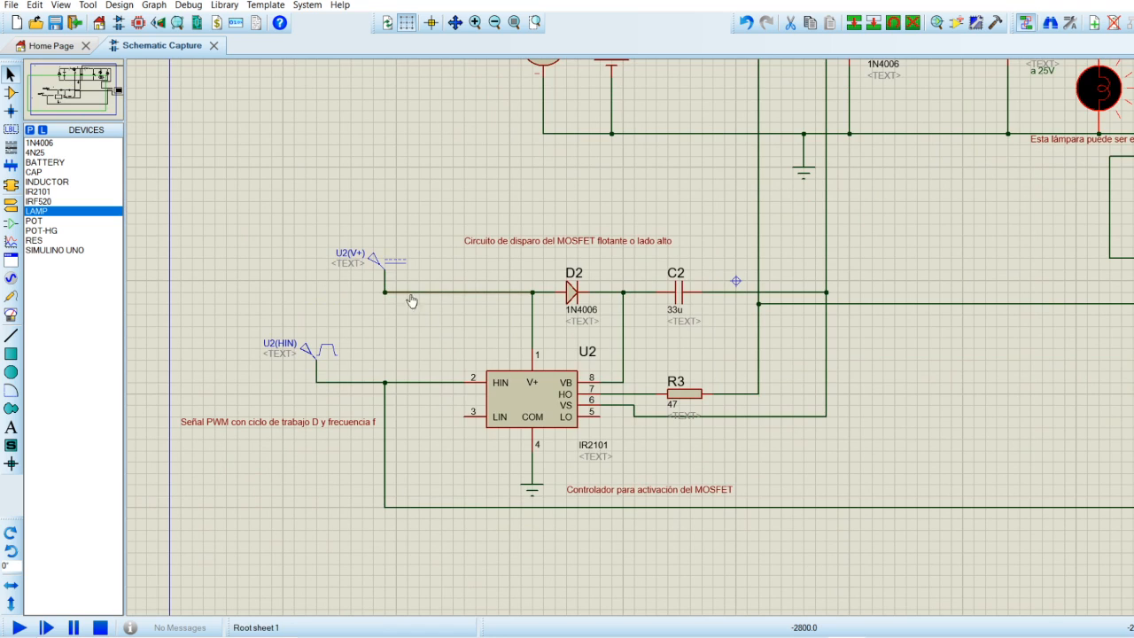
Check the voltage of the DC generator U2(V+) that supplies the IR2101 driver.
click(500, 406)
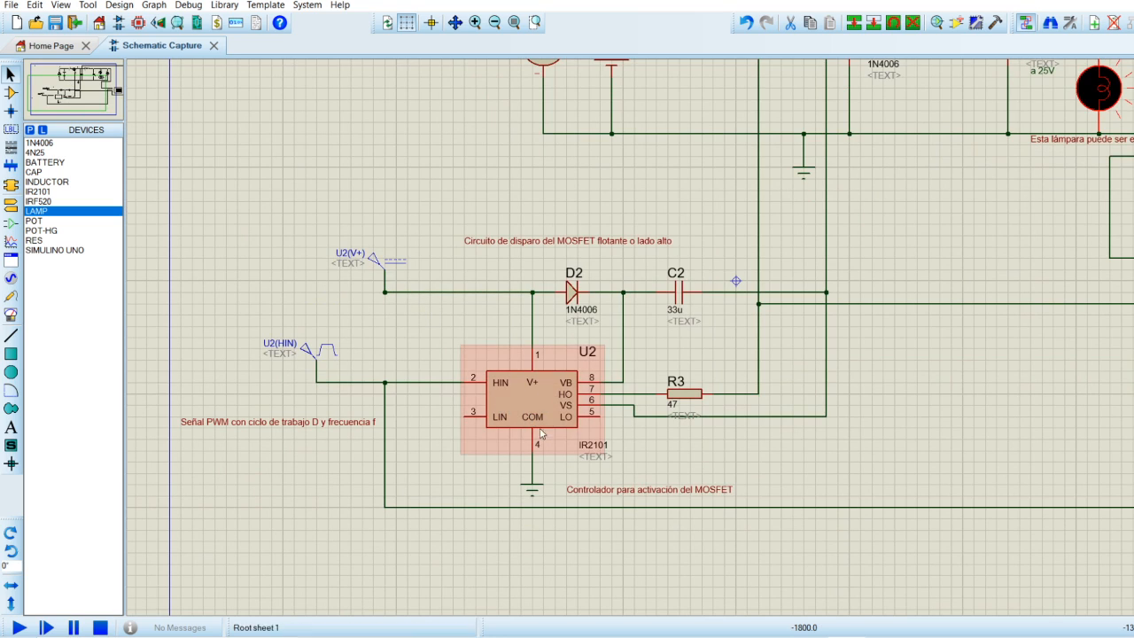
click(394, 268)
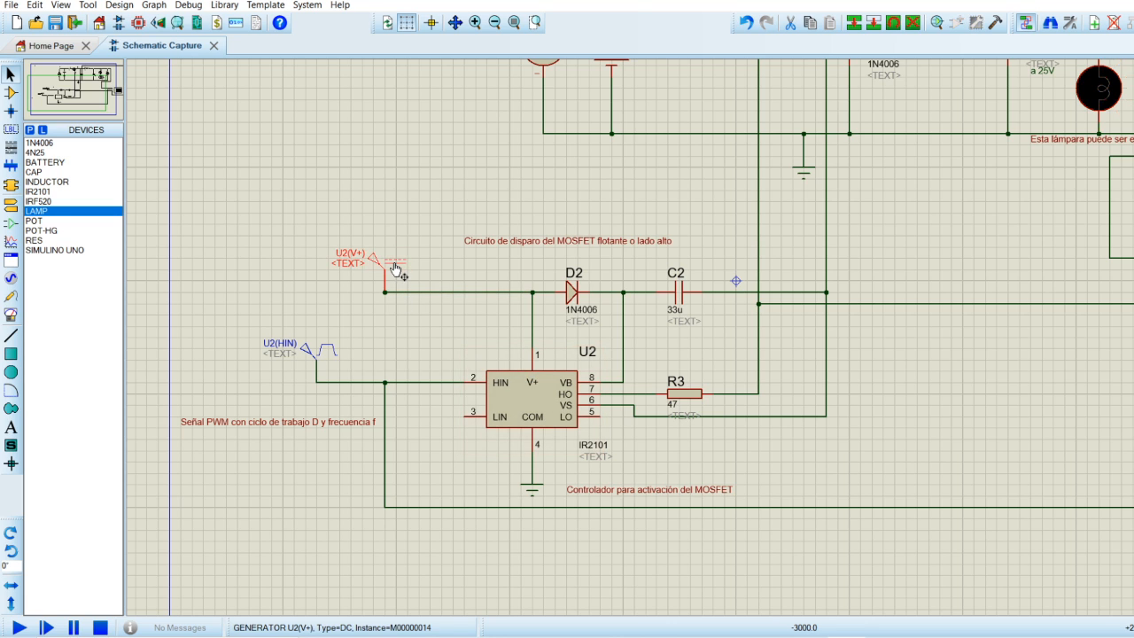
double_click(395, 268)
drag(690, 152, 669, 156)
click(646, 471)
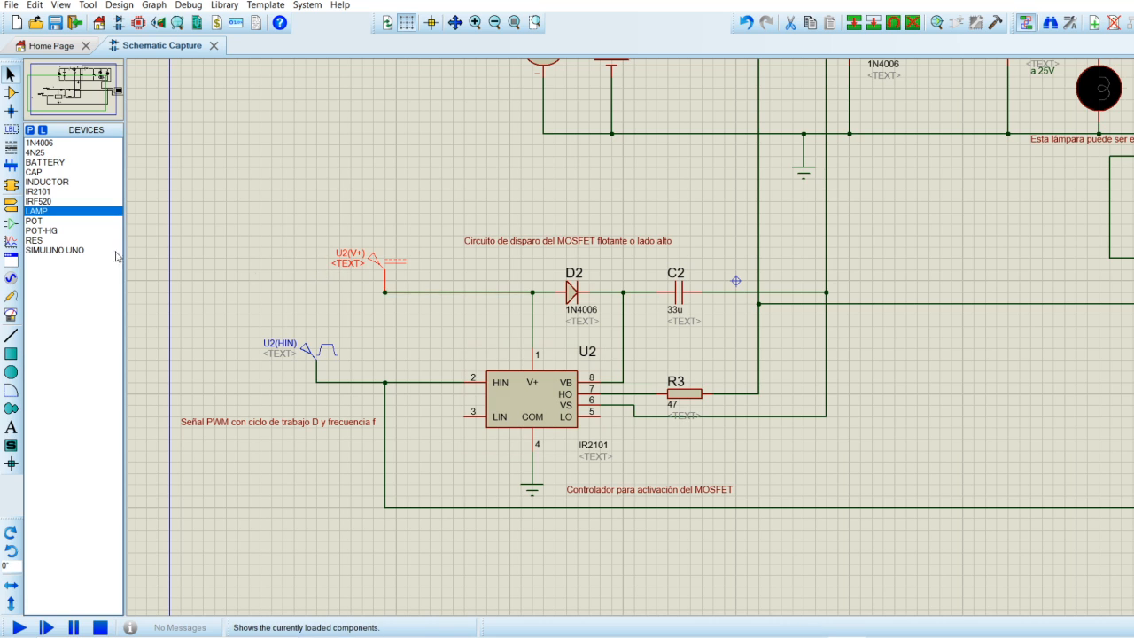
Place a DC generator in the empty area above U2(V+) and delete it.
click(11, 278)
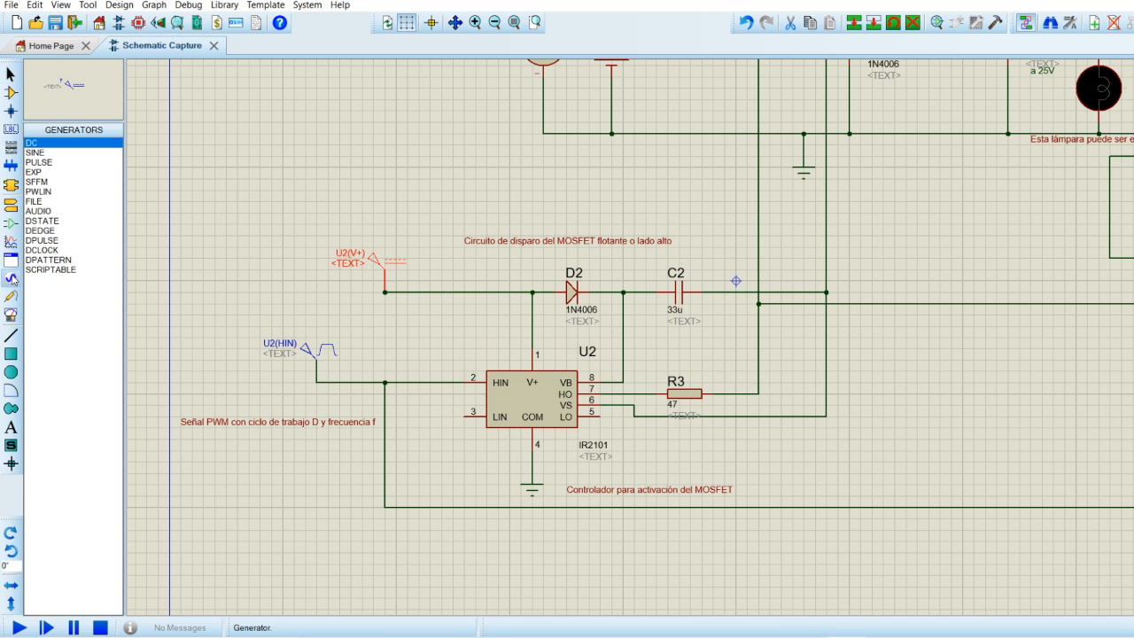
click(283, 193)
click(274, 195)
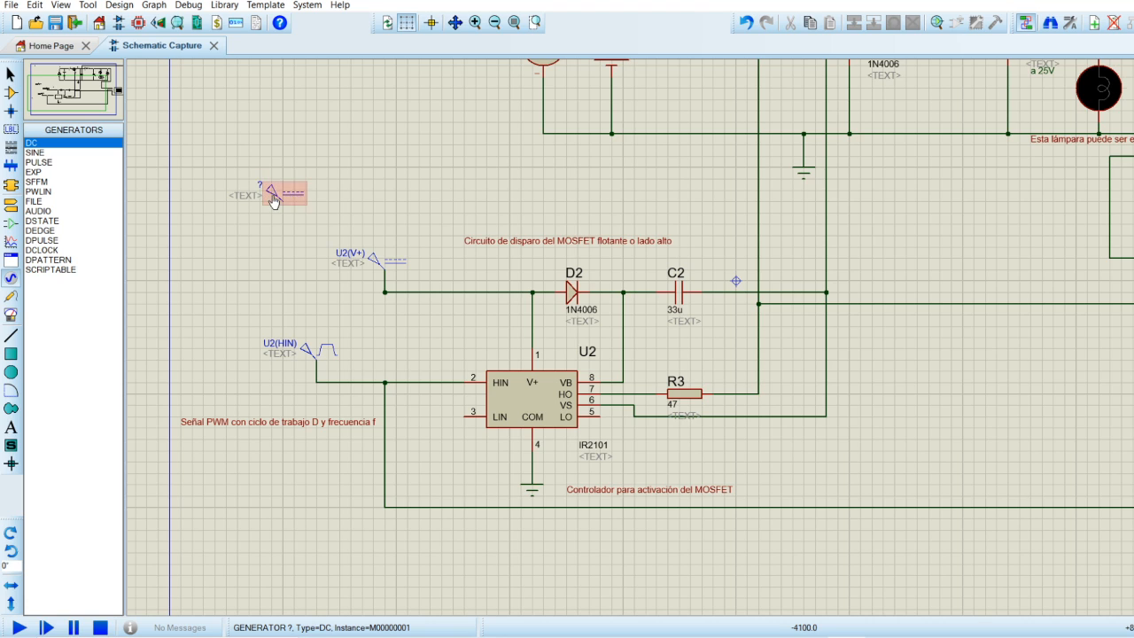
click(273, 200)
key(Delete)
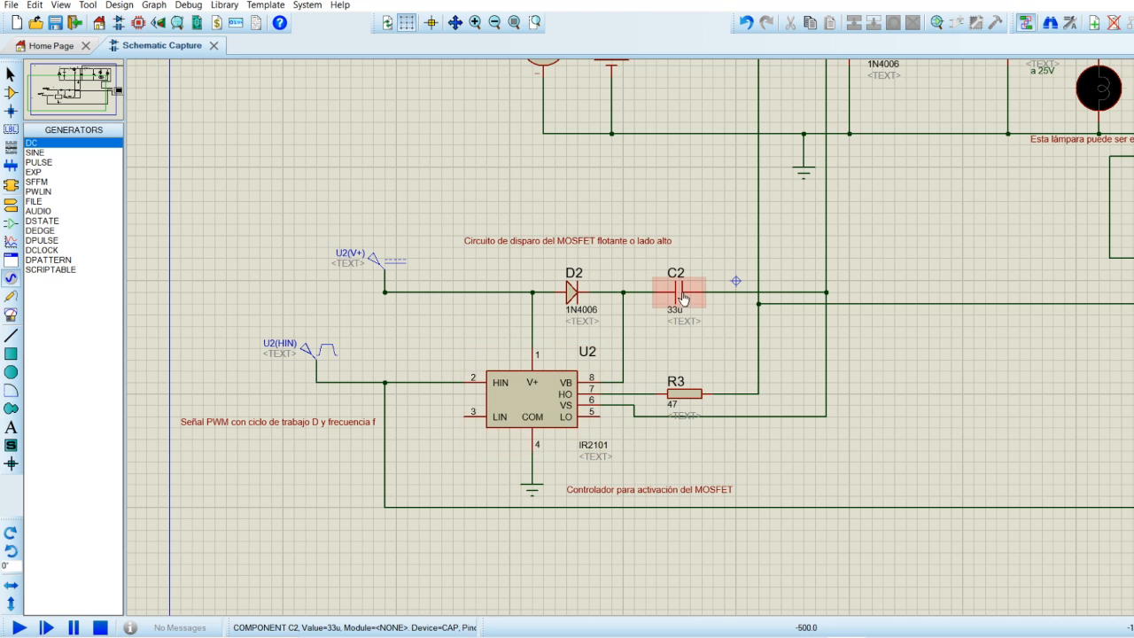
Place a DC generator in the empty area above the U2(HIN) pulse generator.
click(322, 356)
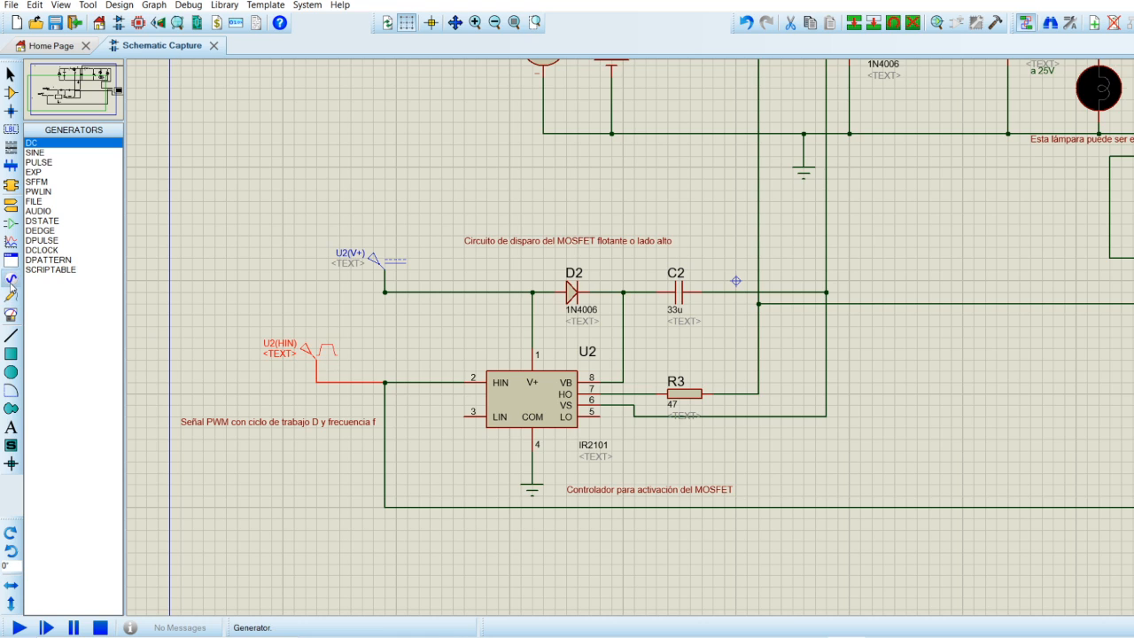
click(233, 290)
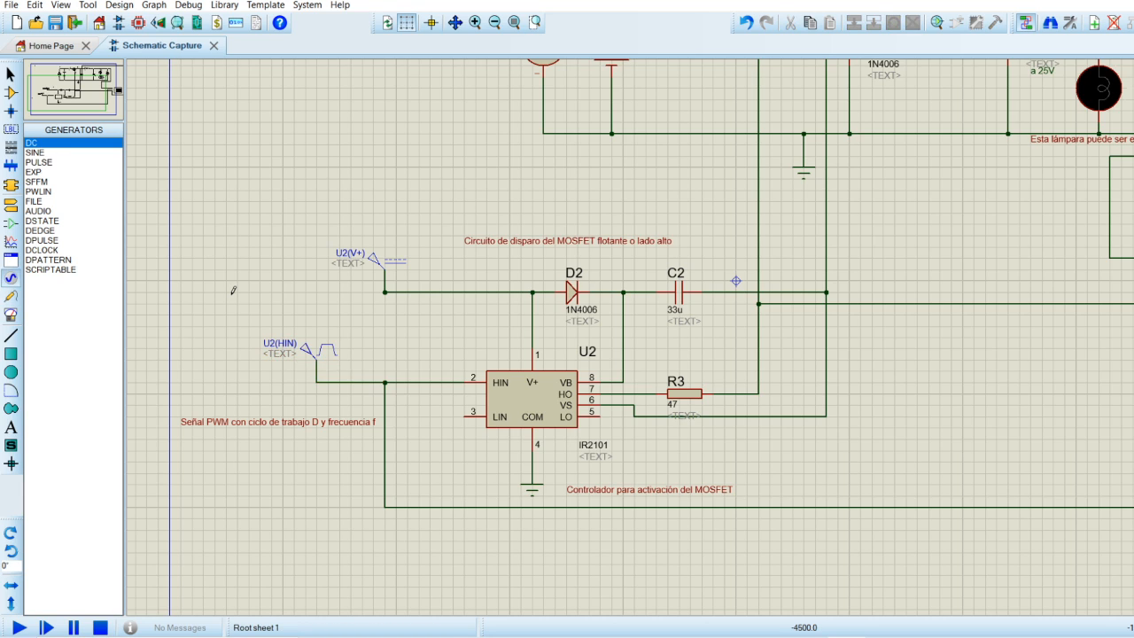
click(232, 289)
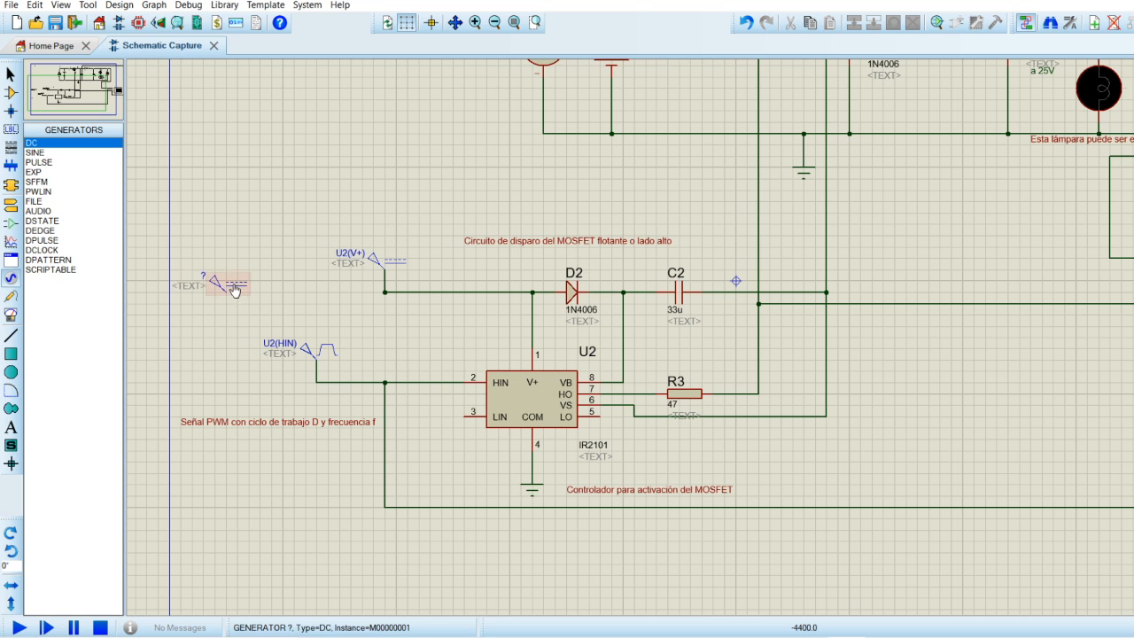
Try the unnamed generator as a Pulse type with a pulsed high voltage of 5 V, and discard the settings.
double_click(232, 281)
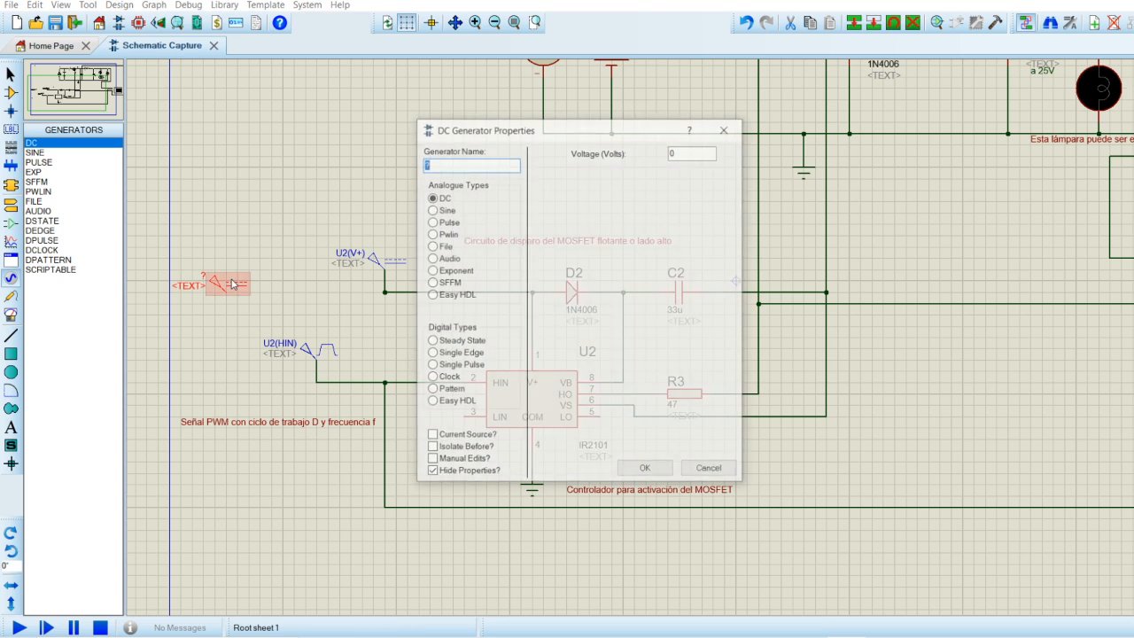
click(432, 222)
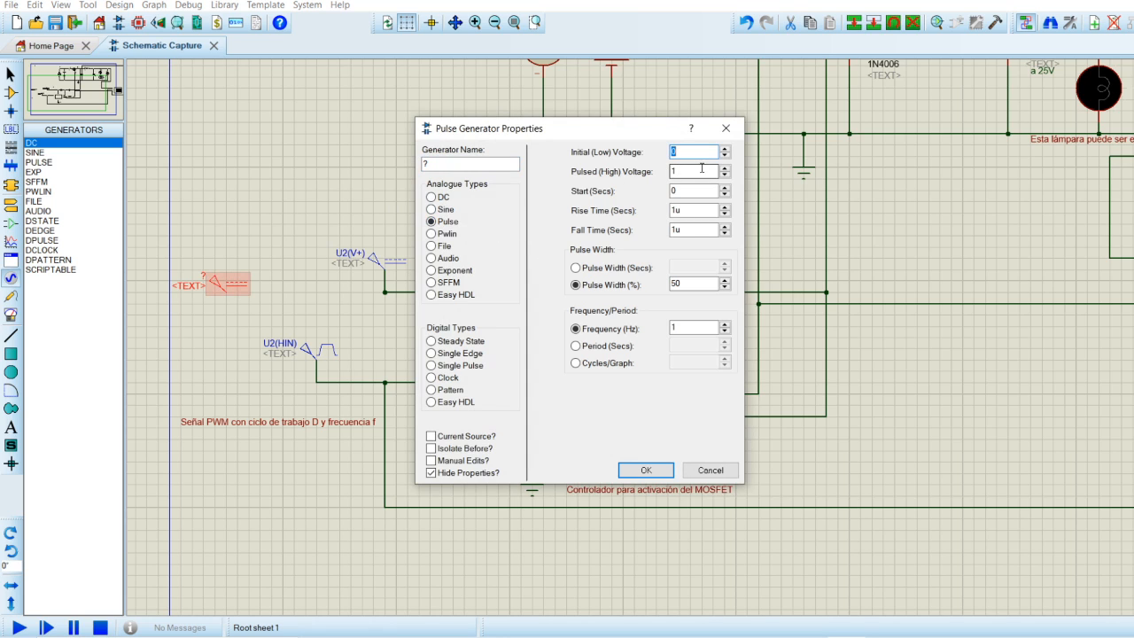
key(Tab)
text(5)
click(681, 284)
double_click(681, 284)
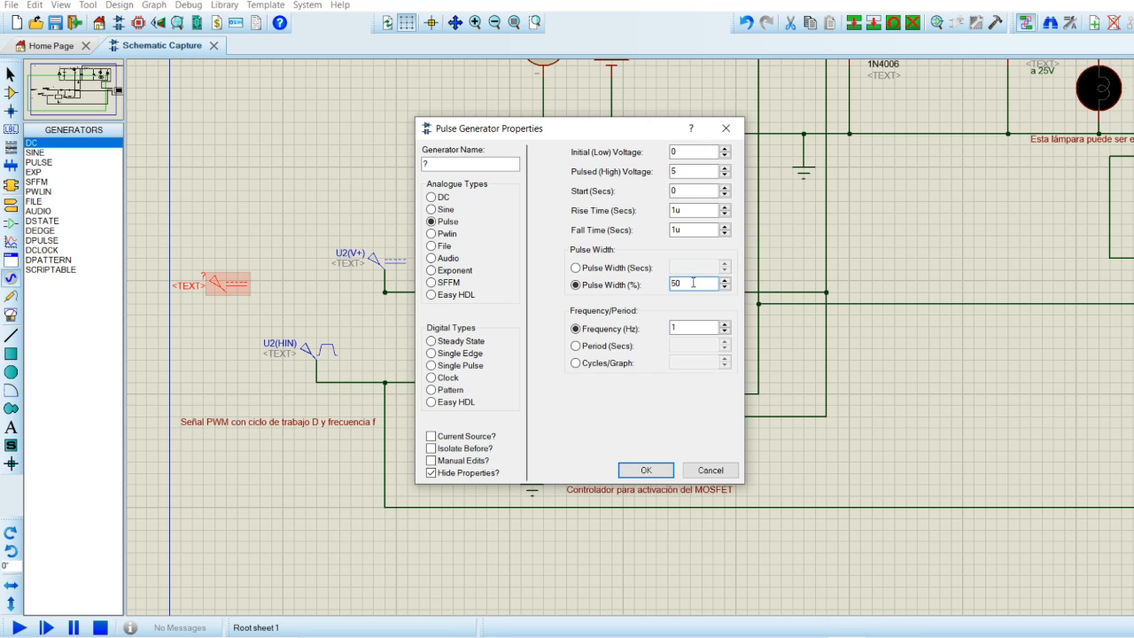
drag(694, 282, 672, 283)
double_click(672, 329)
click(711, 470)
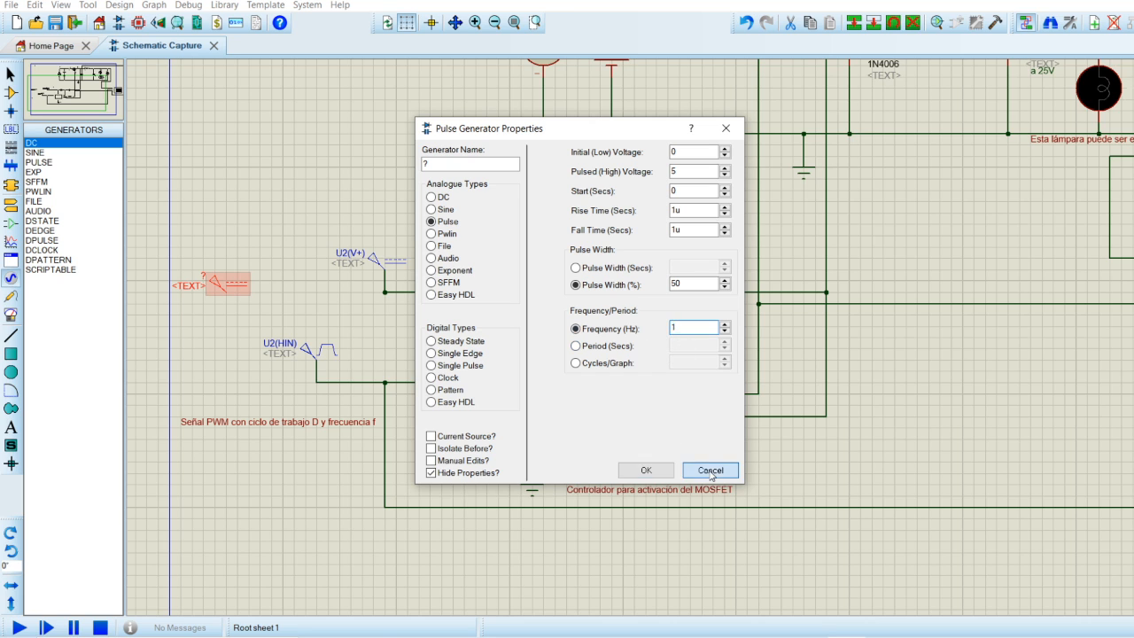
Delete the unnamed DC generator above the U2(HIN) pulse generator.
double_click(226, 287)
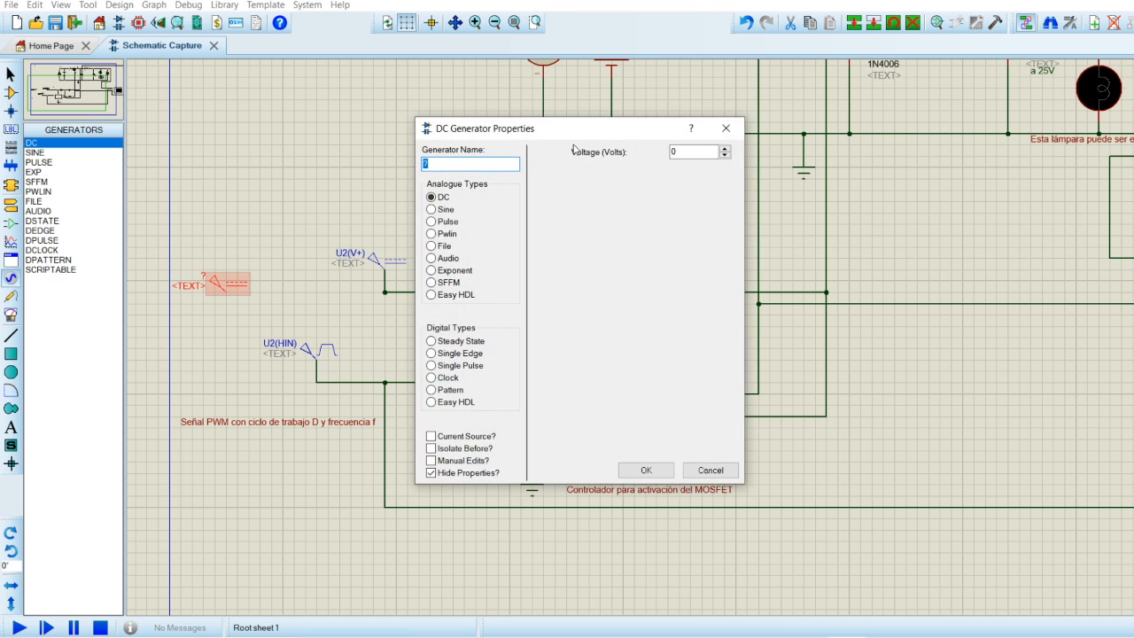
click(725, 127)
click(11, 74)
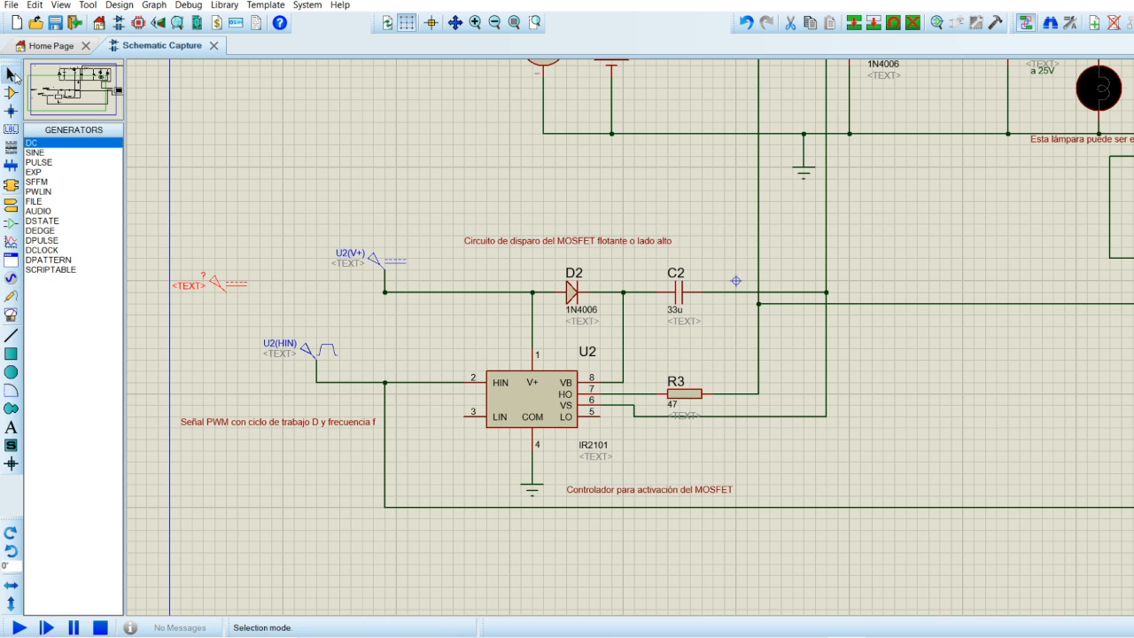
drag(158, 236, 271, 319)
key(Delete)
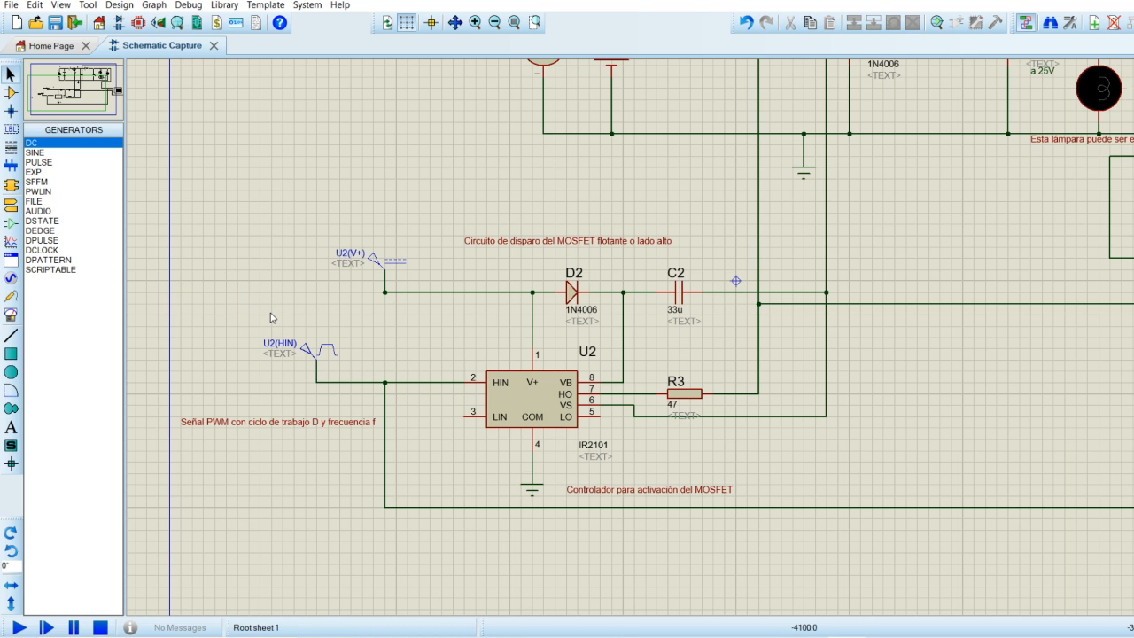
Set the pulse width of the U2(HIN) pulse generator to 40 %.
double_click(325, 357)
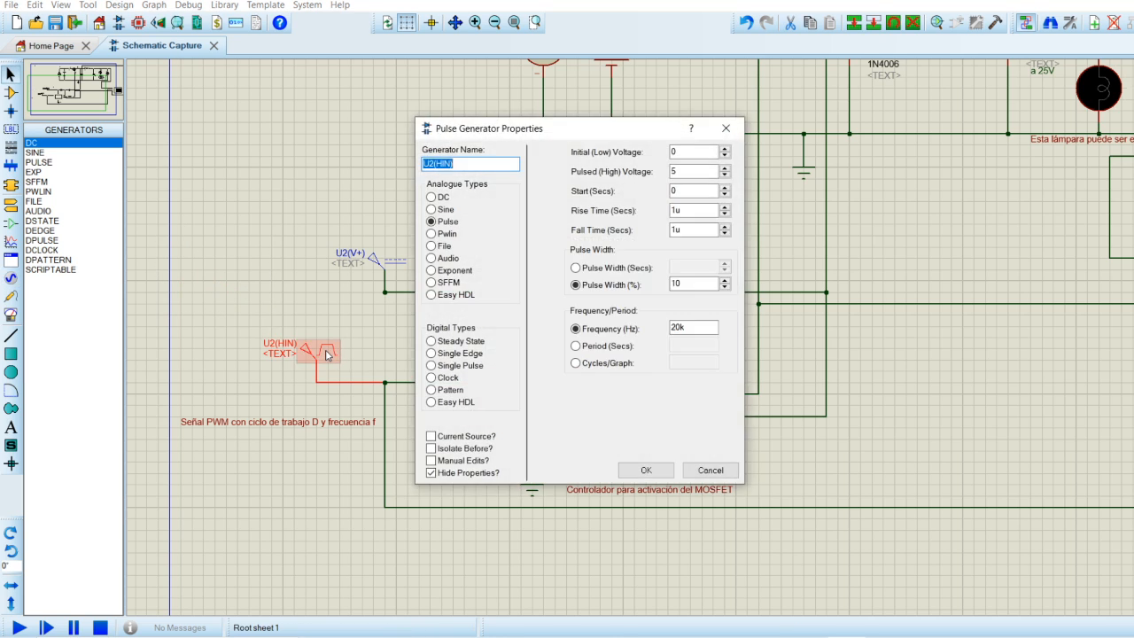
double_click(682, 171)
double_click(673, 284)
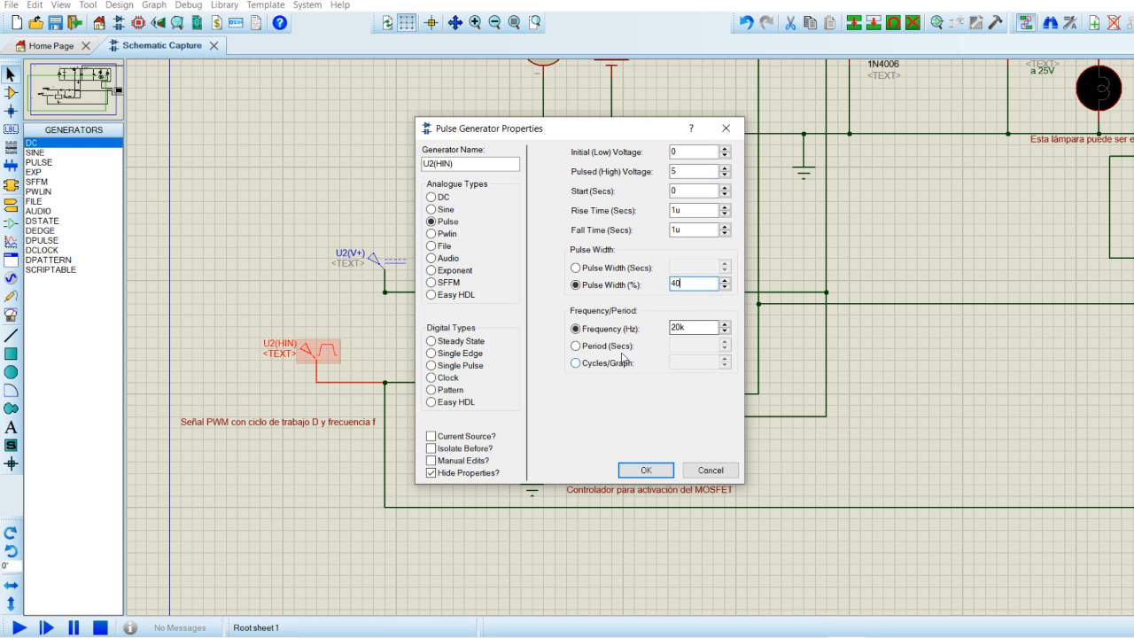
click(690, 327)
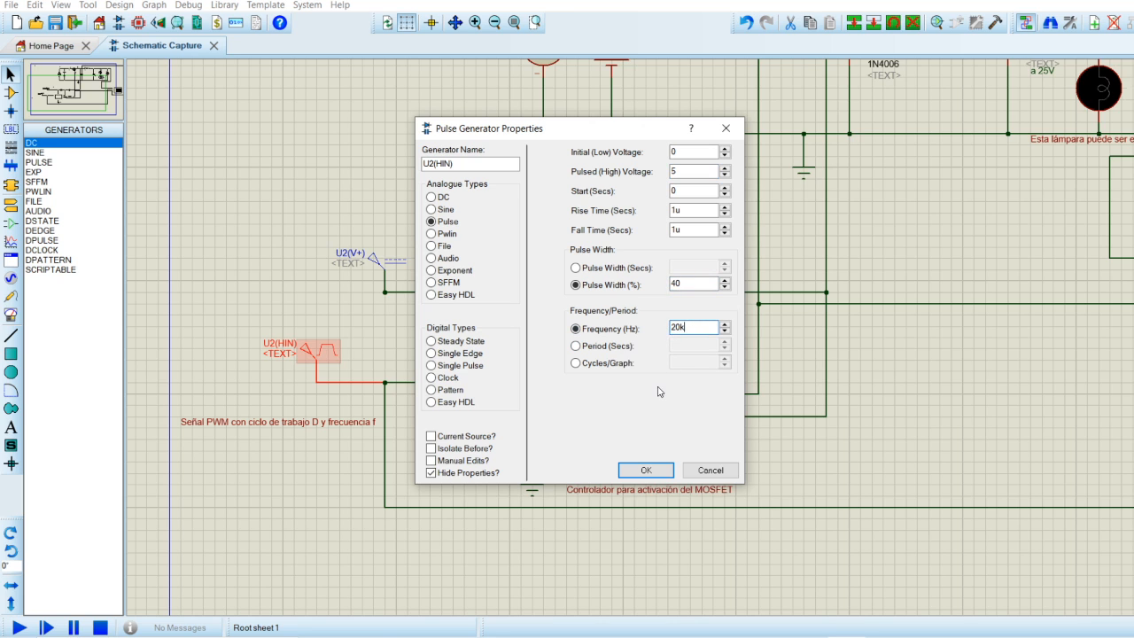
click(645, 469)
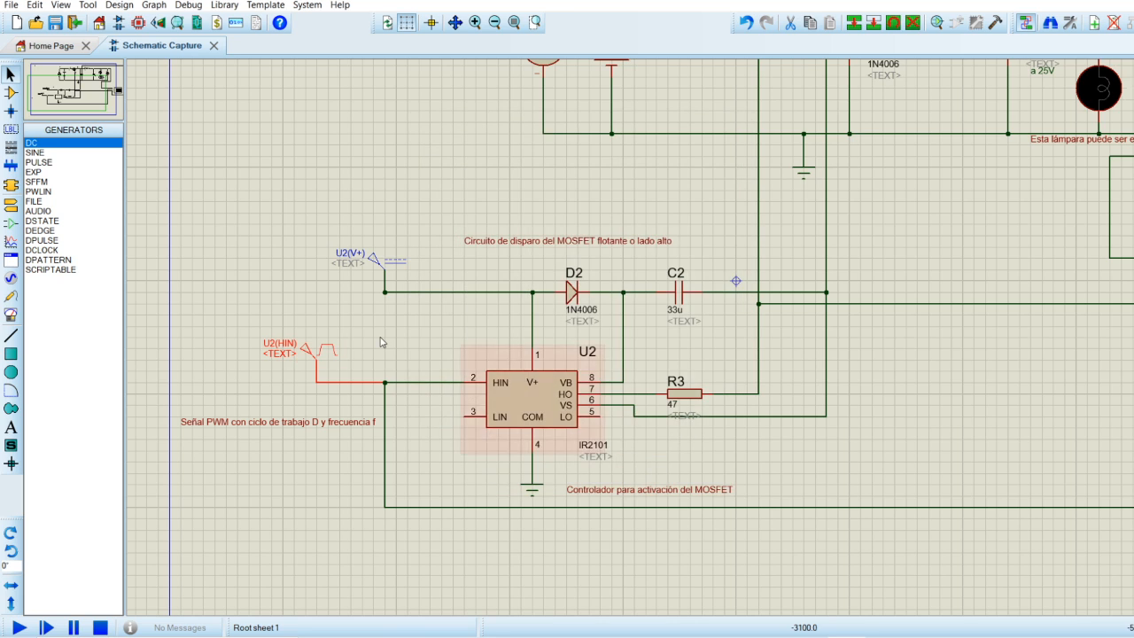
click(323, 374)
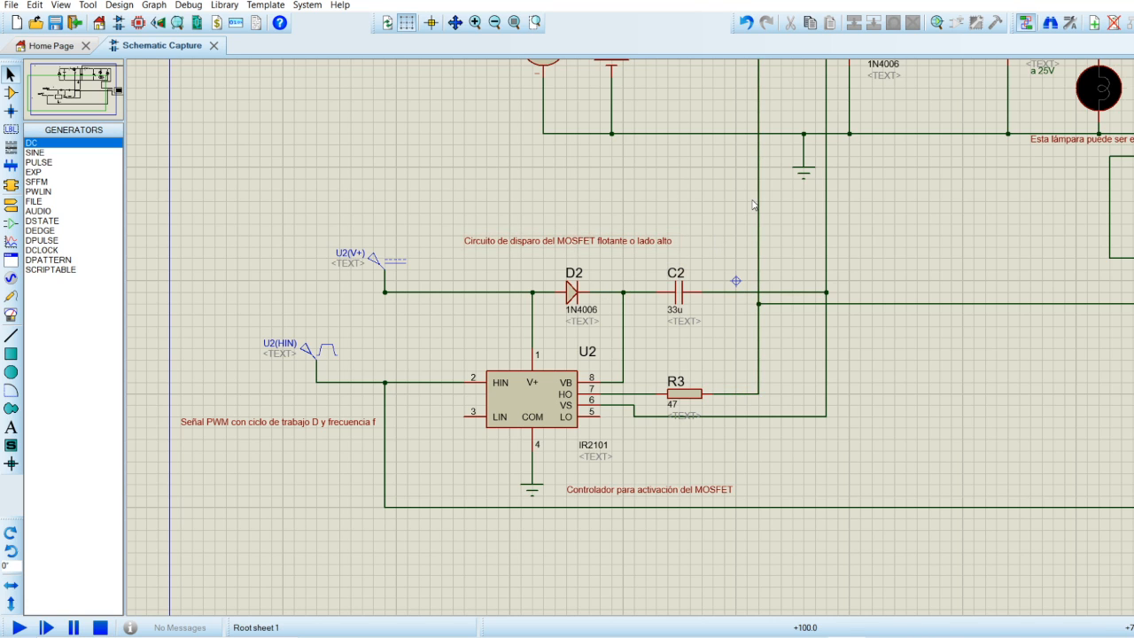
Examine how the IR2101 driver, its bootstrap diode D2 and capacitor C2 connect to MOSFET Q1 in the power stage.
drag(74, 100, 85, 78)
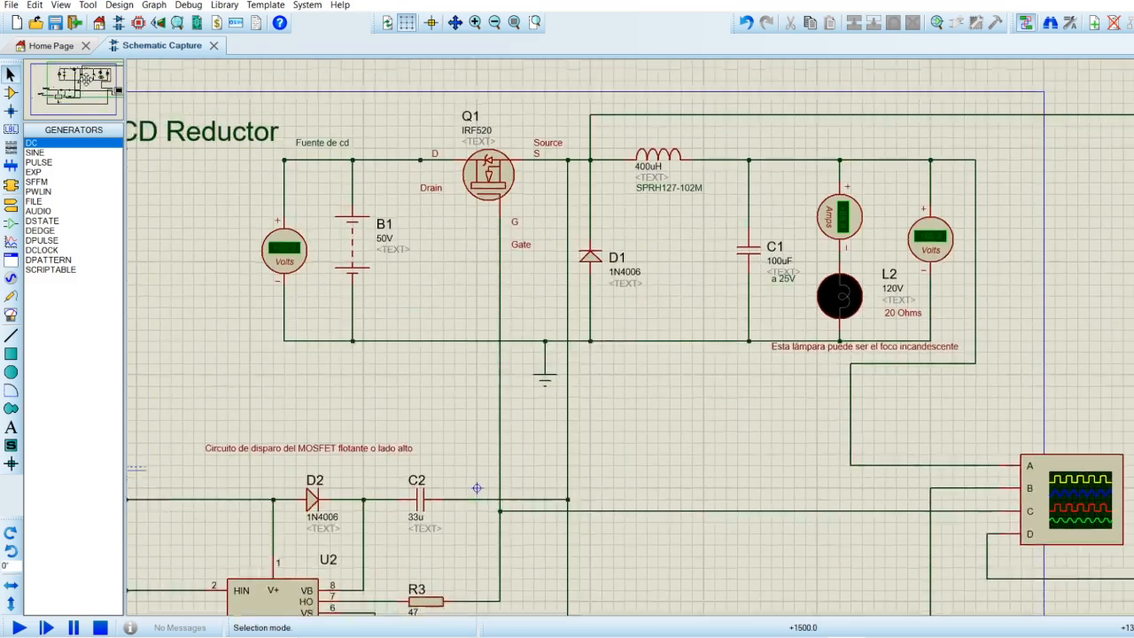
click(82, 82)
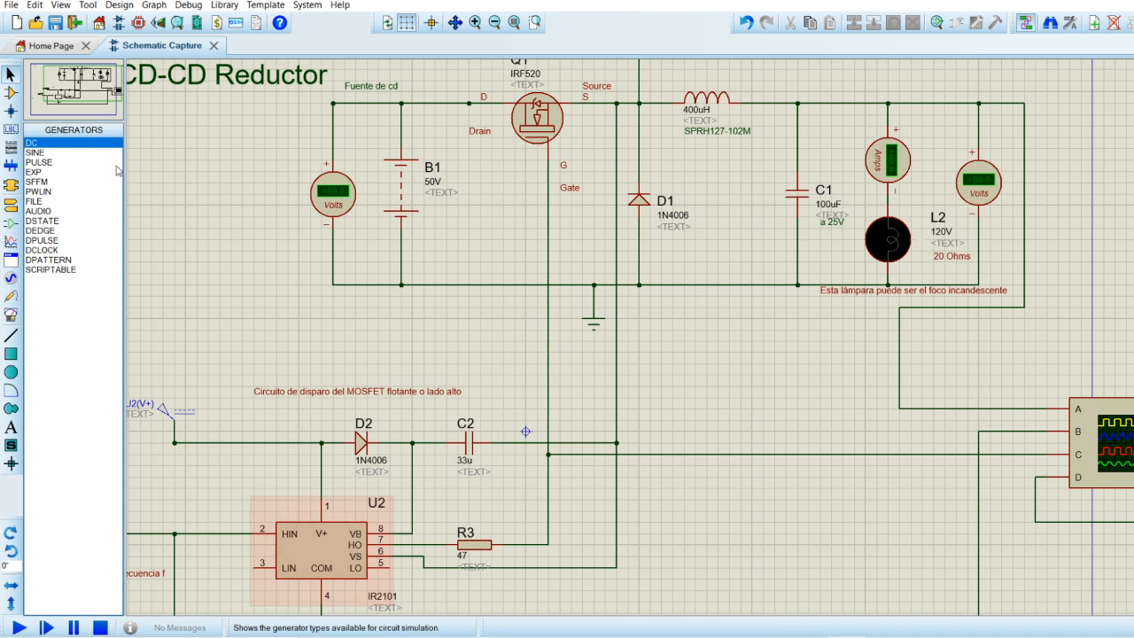
click(76, 91)
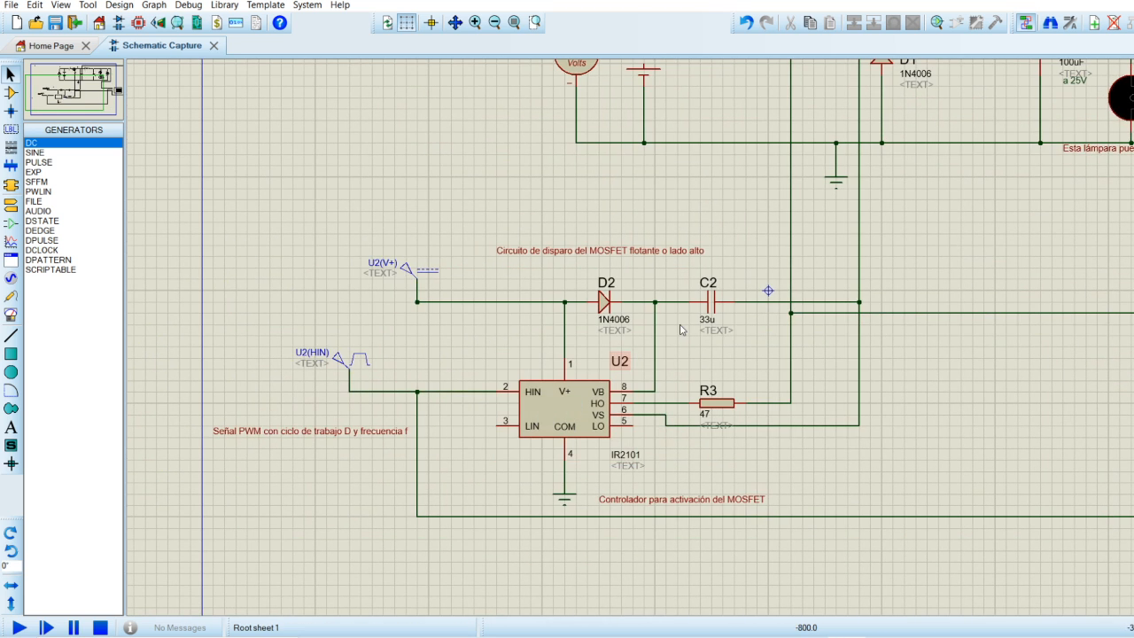
drag(79, 100, 86, 83)
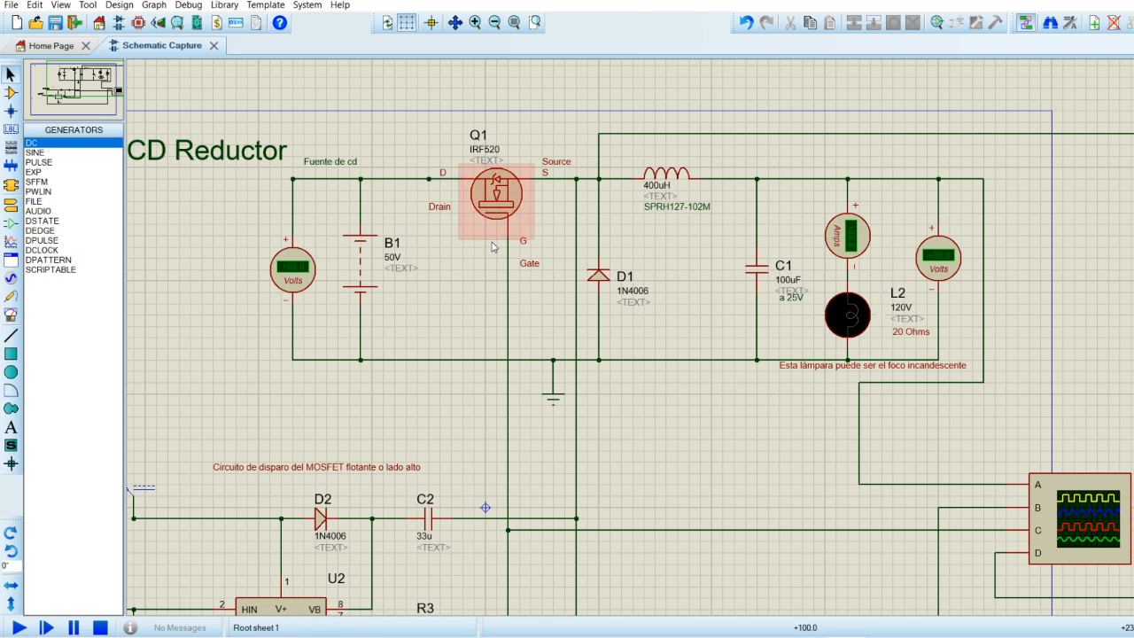
click(79, 92)
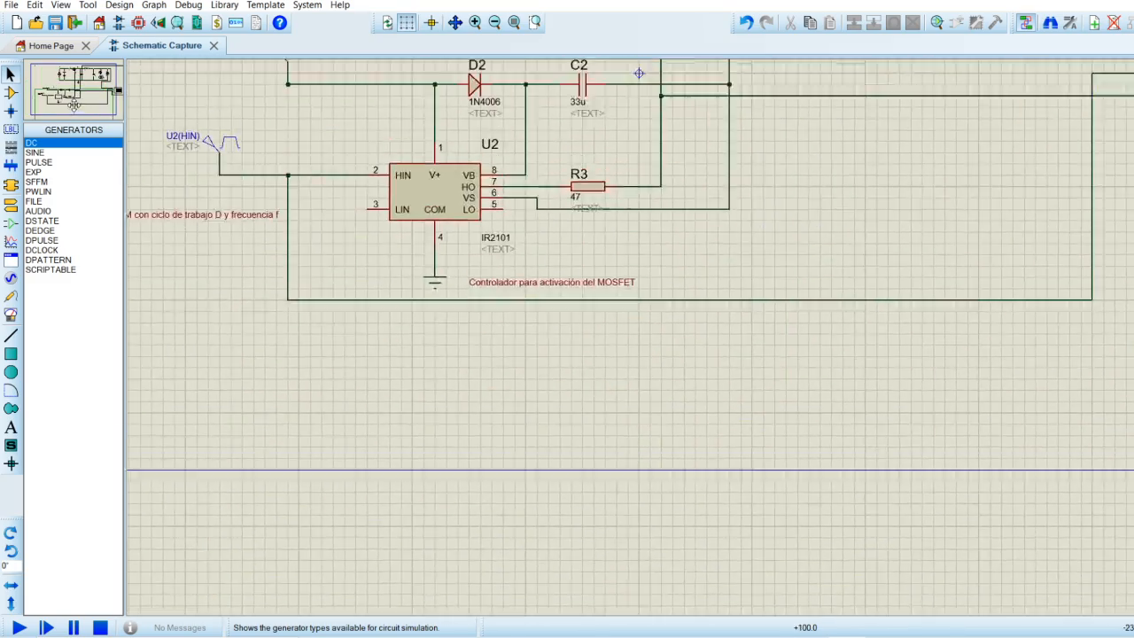
click(64, 95)
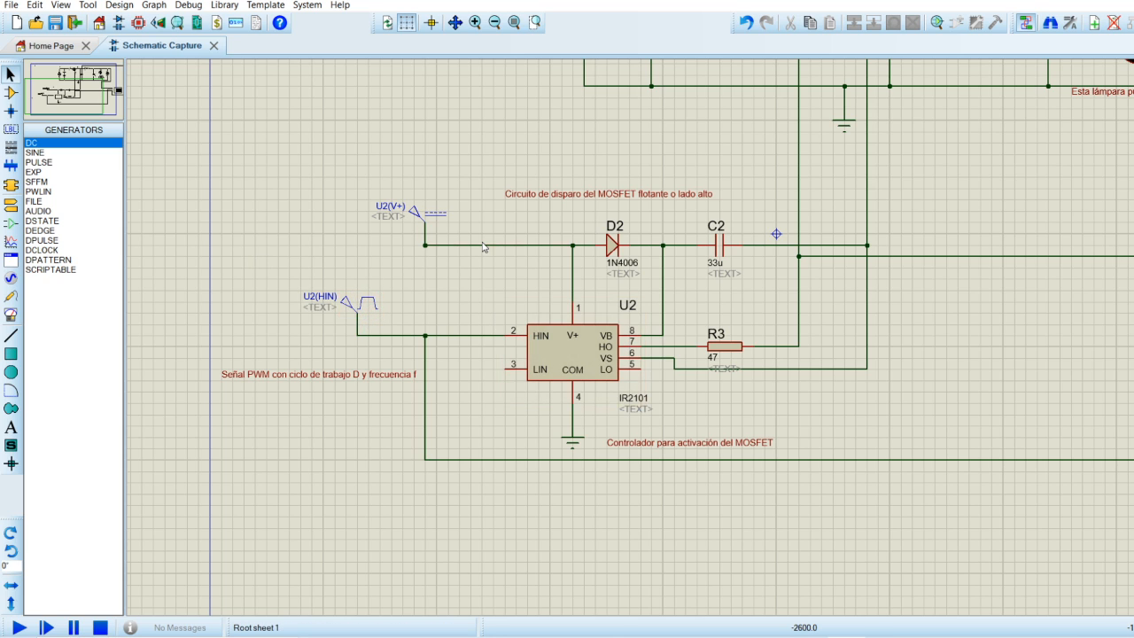
drag(66, 104, 83, 82)
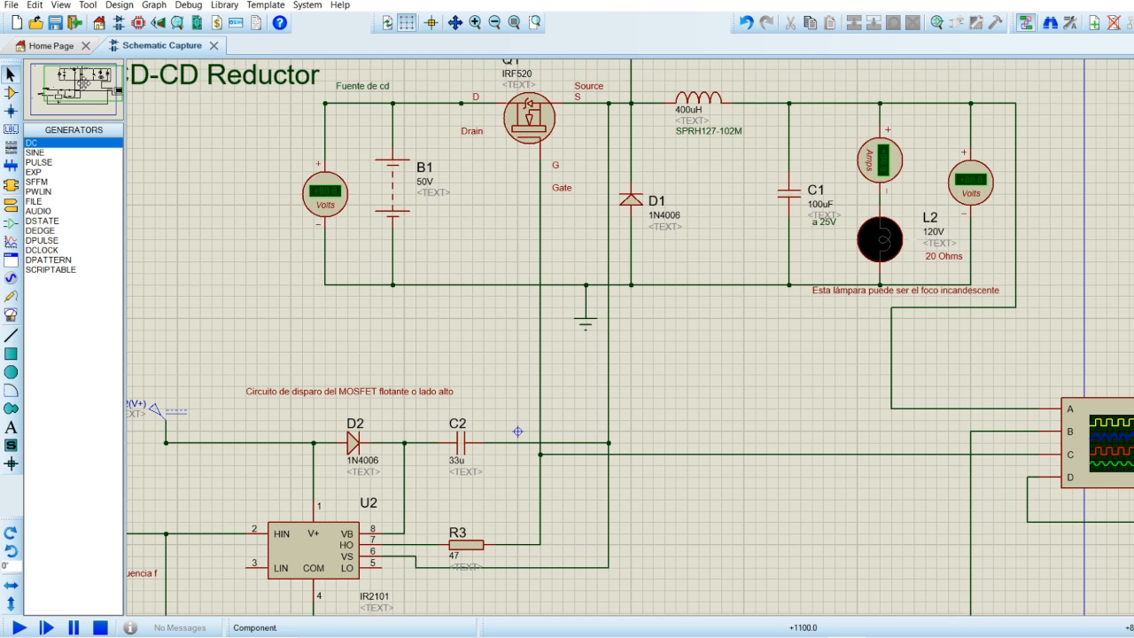
click(84, 81)
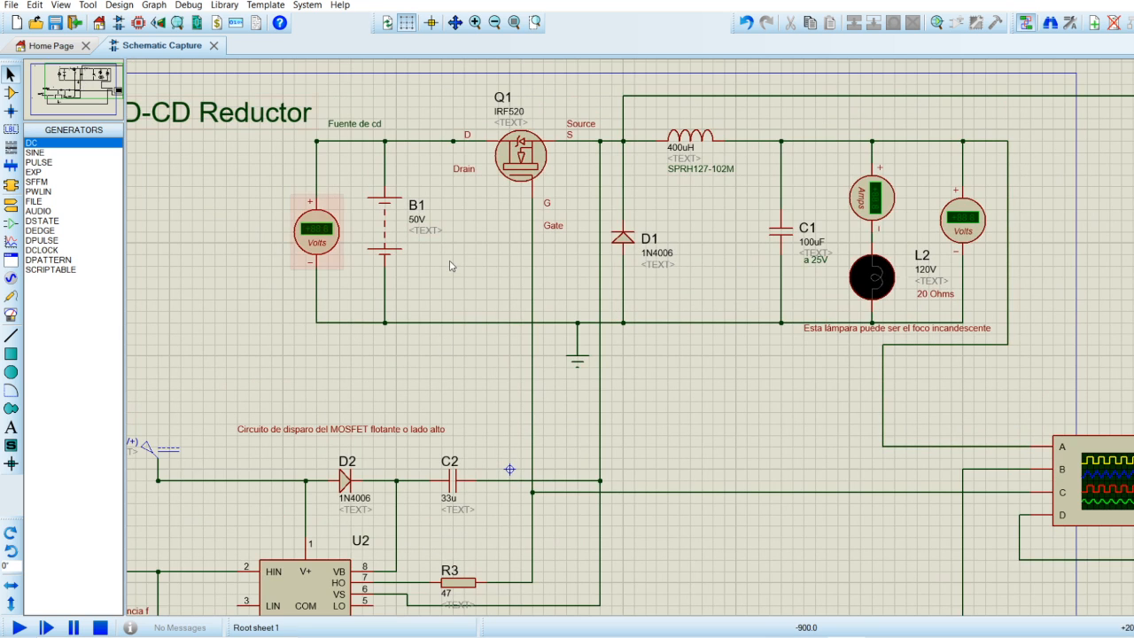
Locate the oscilloscope in the schematic and look it up among the virtual instruments.
scroll(451, 266, down, 1)
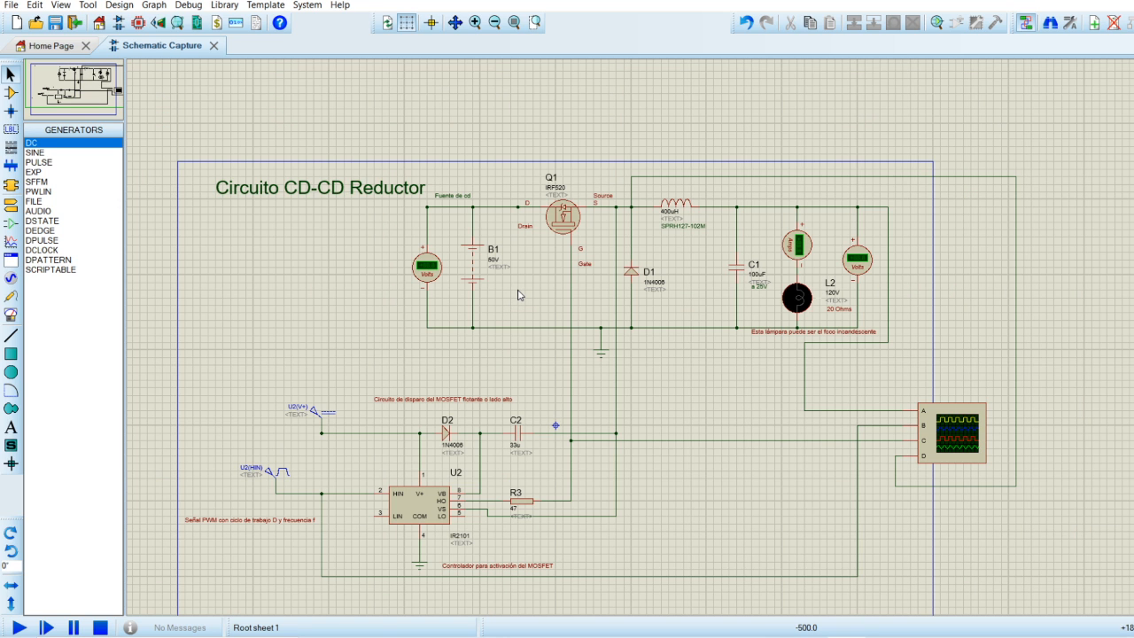
click(924, 433)
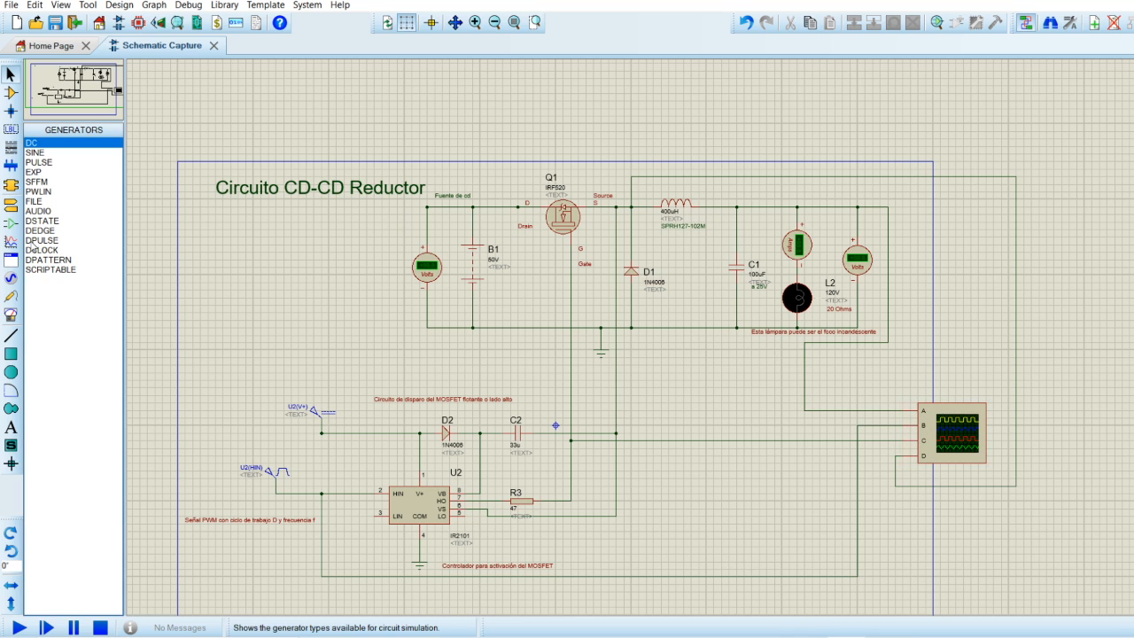
click(9, 283)
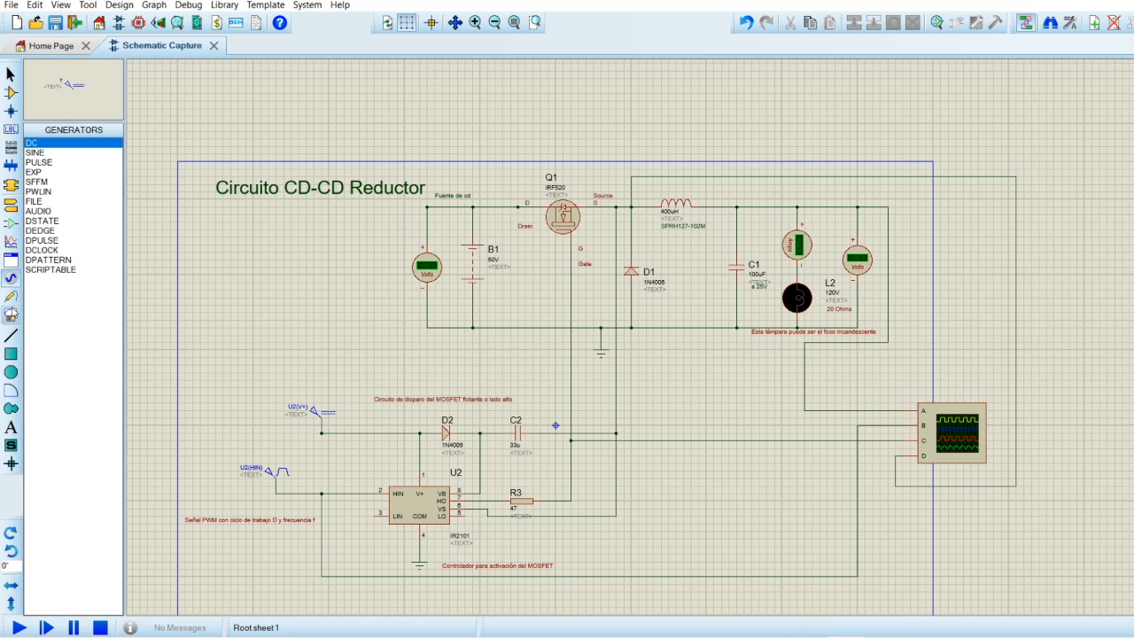
click(11, 313)
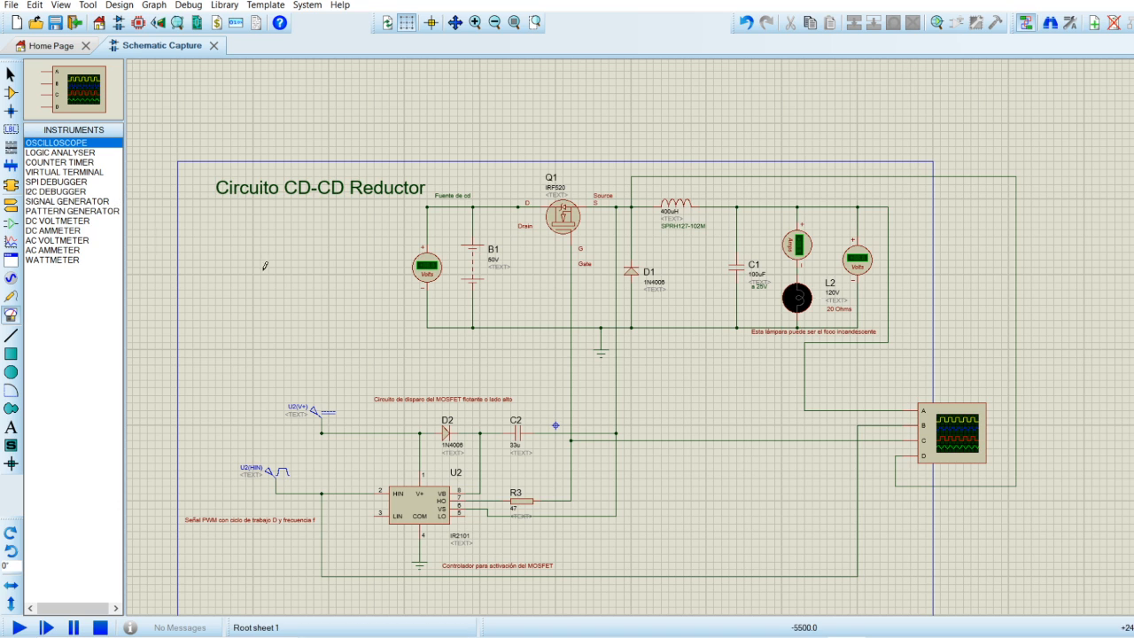
click(11, 75)
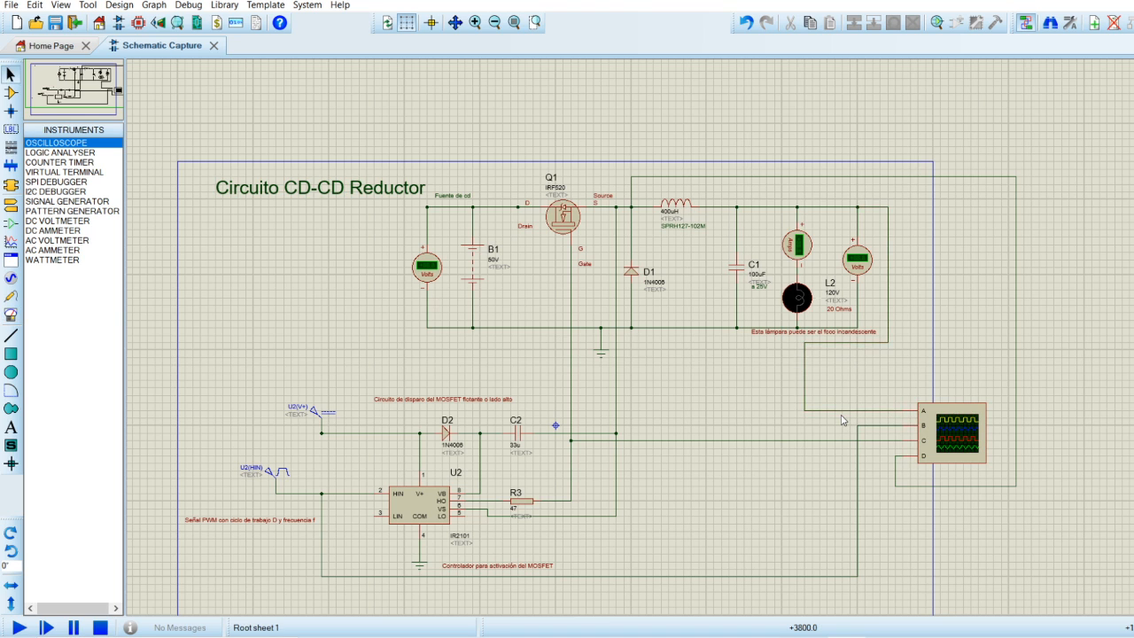
Trace oscilloscope channels A to D back to the converter output, the PWM input, the MOSFET gate and the MOSFET source.
scroll(842, 421, up, 1)
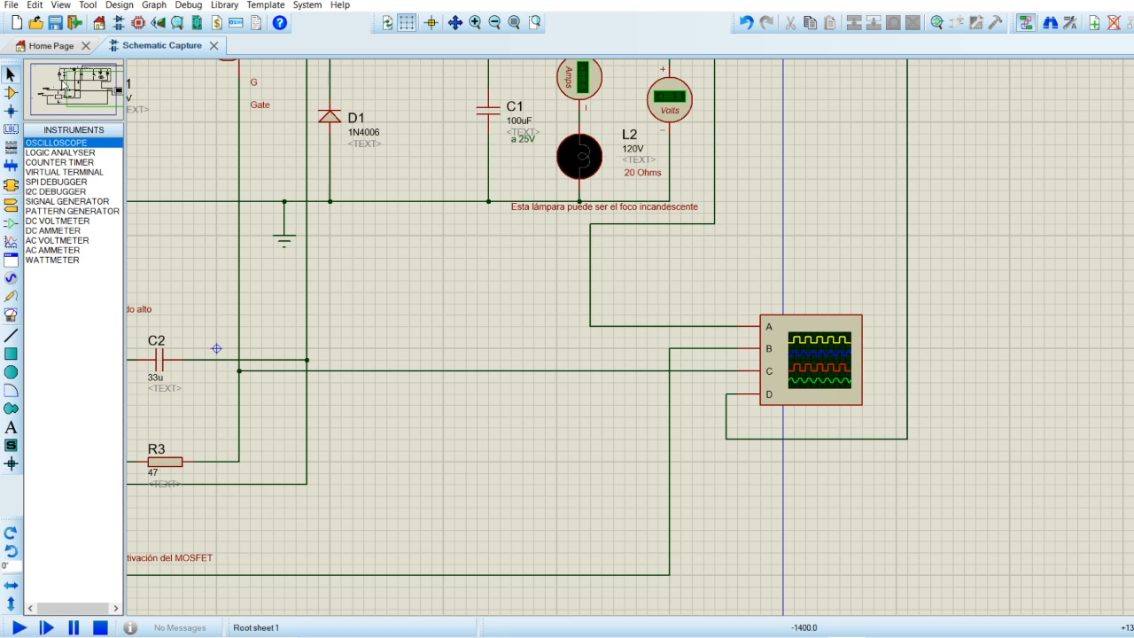
click(70, 85)
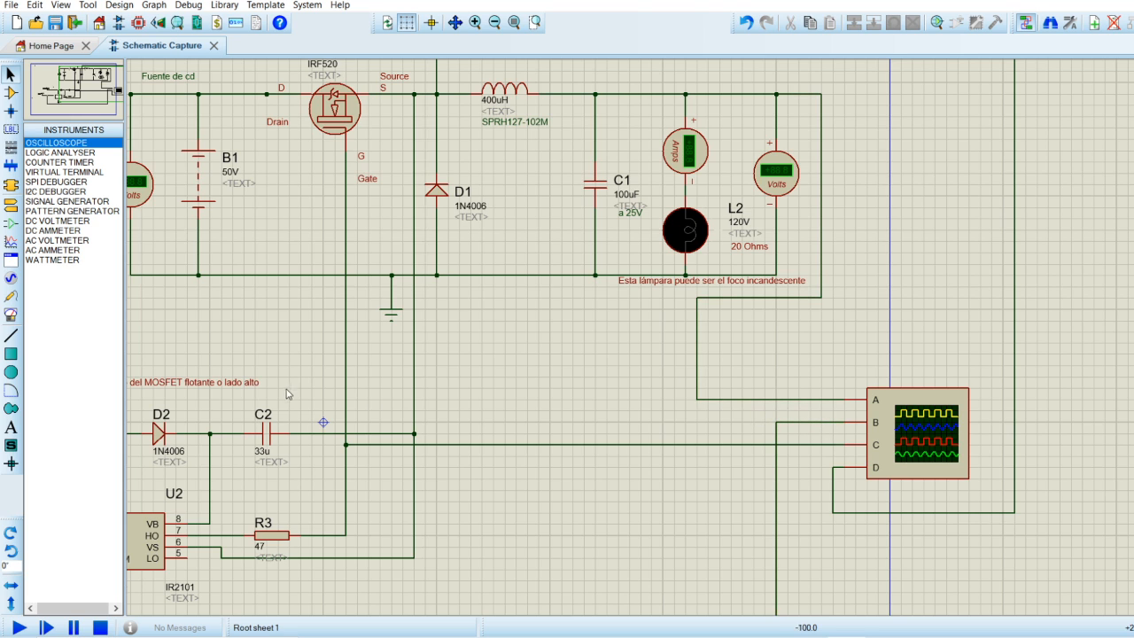
click(99, 95)
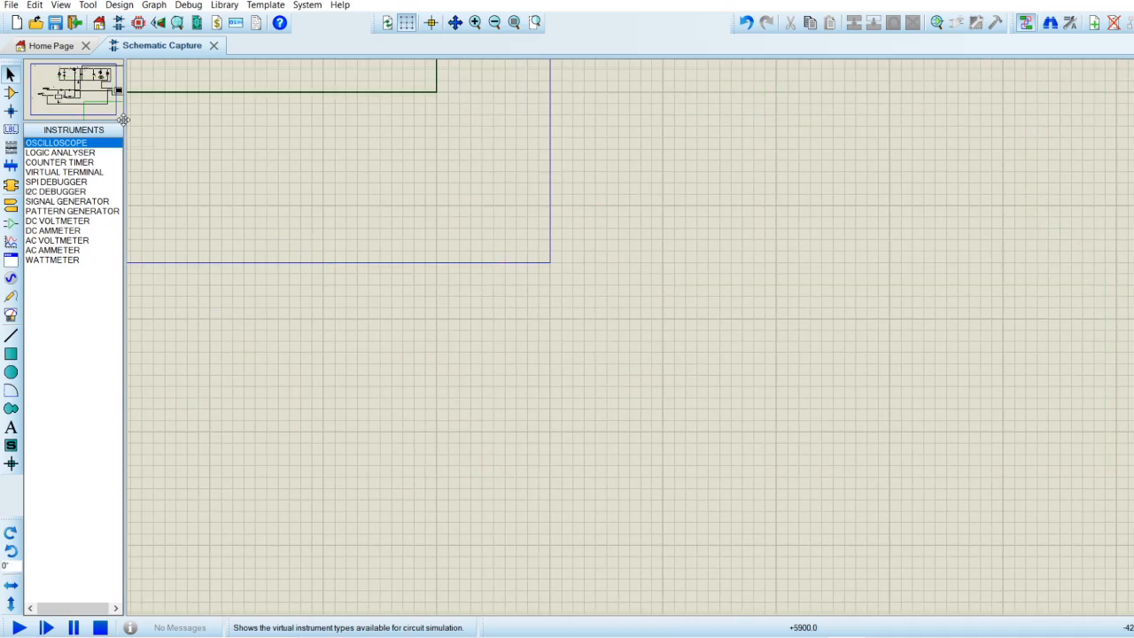
click(73, 95)
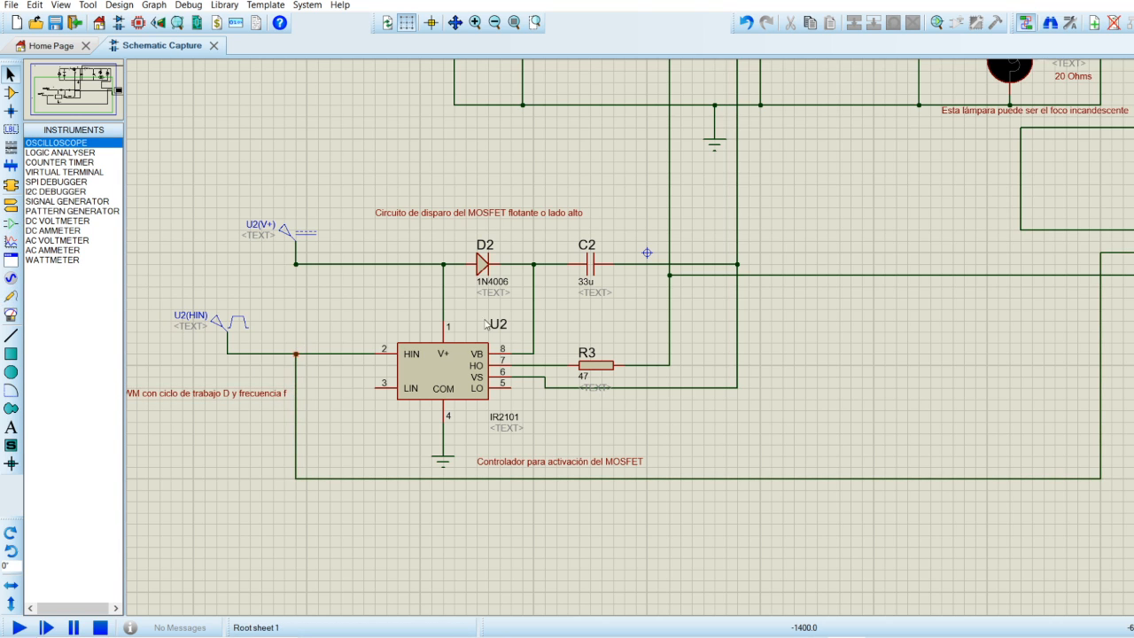
click(87, 102)
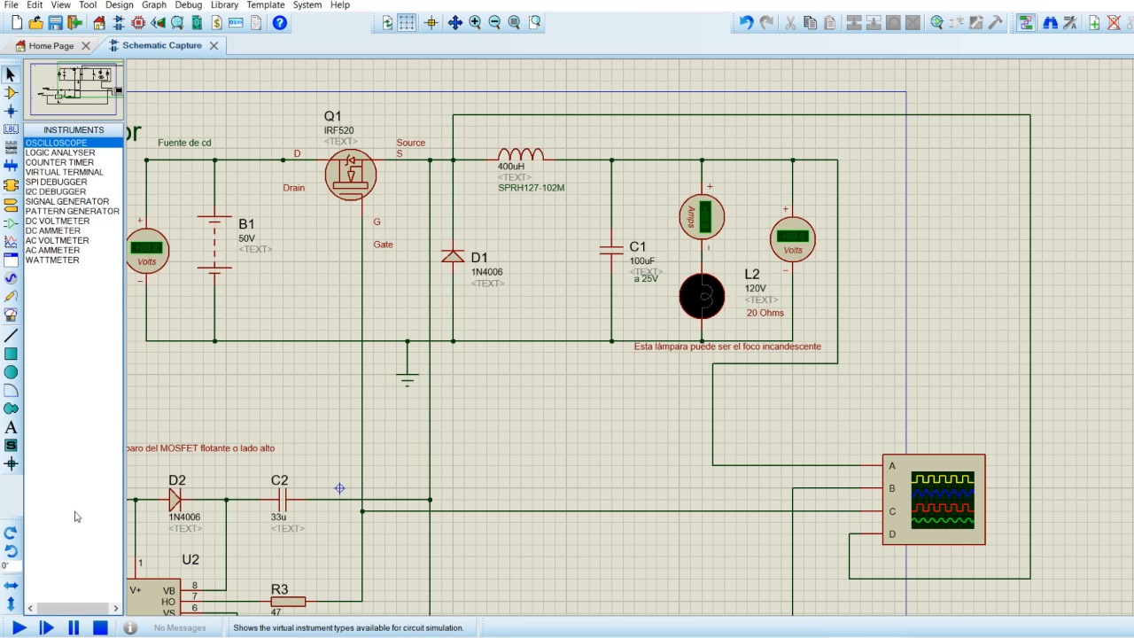
Run the simulation, pause it, and move the Digital Oscilloscope window over the middle of the schematic, clear of the output meters.
click(19, 629)
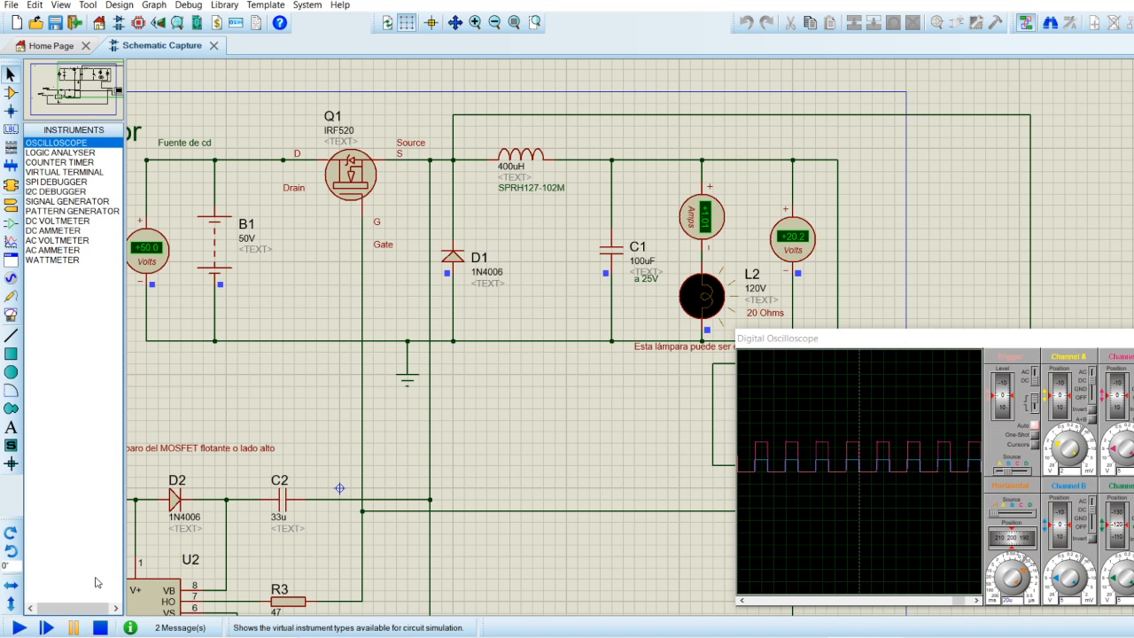
click(74, 625)
click(820, 342)
drag(820, 344, 353, 226)
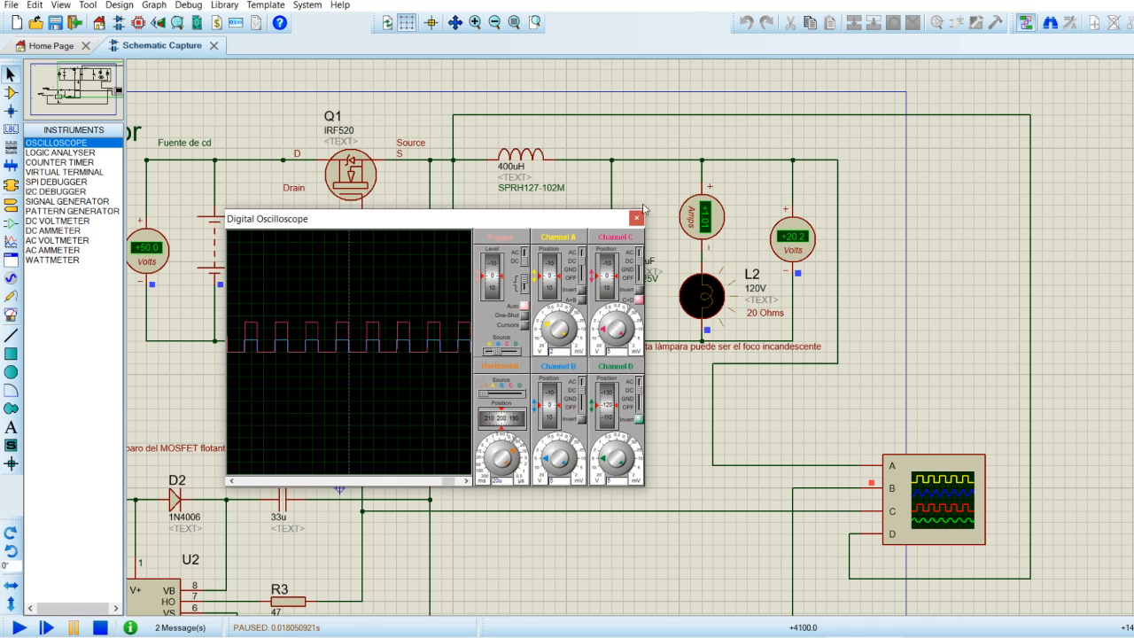
drag(591, 223, 737, 263)
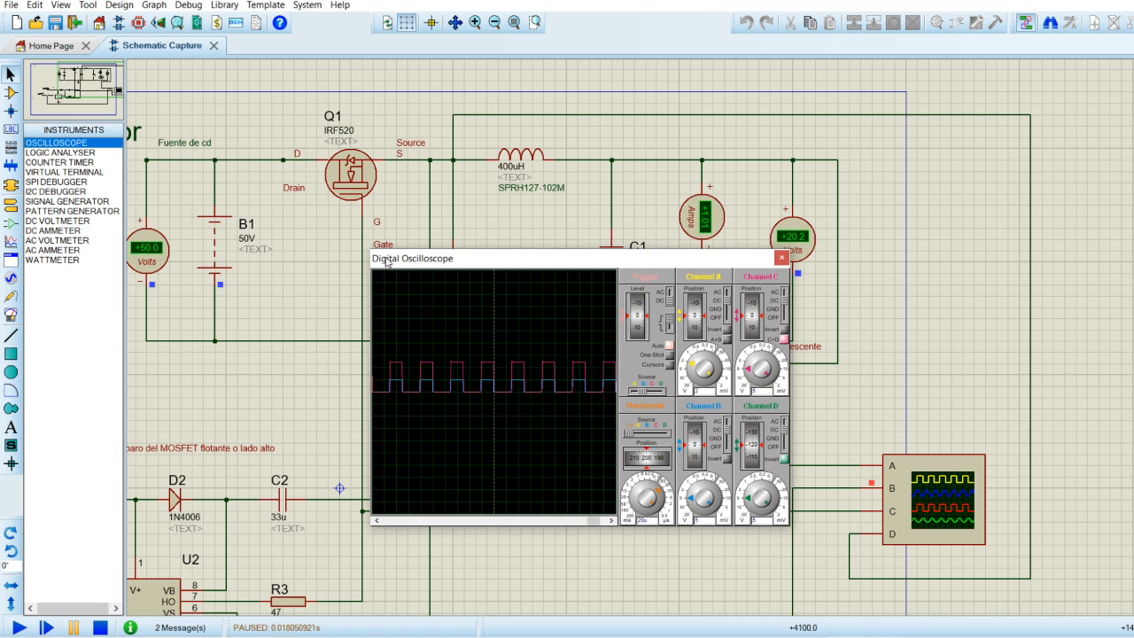
mouse_move(387, 259)
mouse_down()
mouse_move(407, 247)
mouse_move(381, 265)
mouse_up()
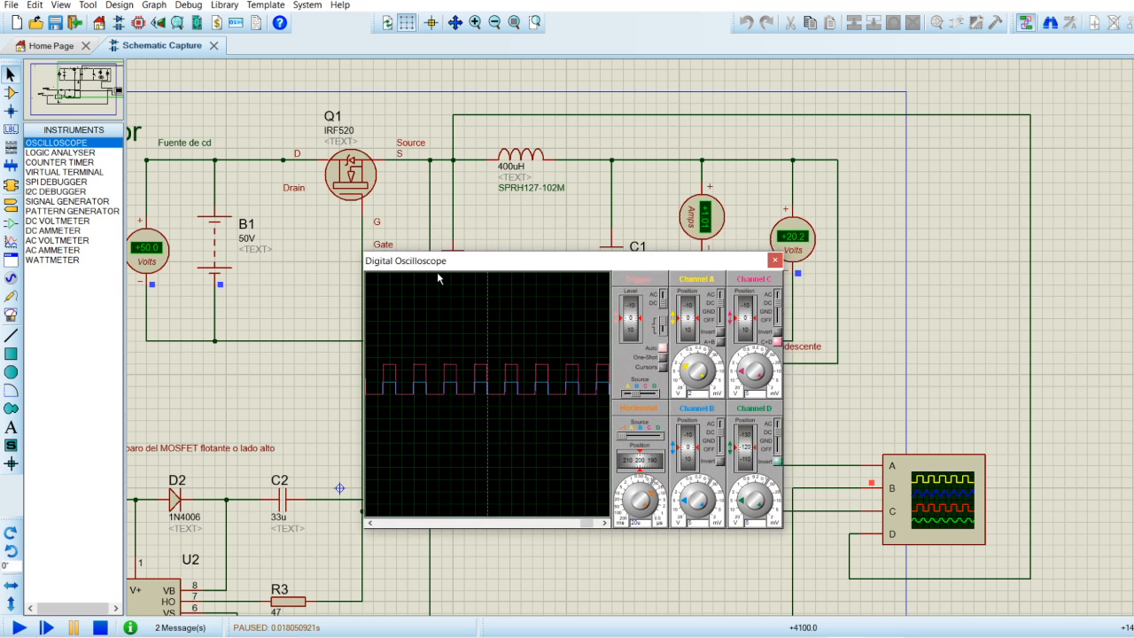
drag(492, 266, 466, 217)
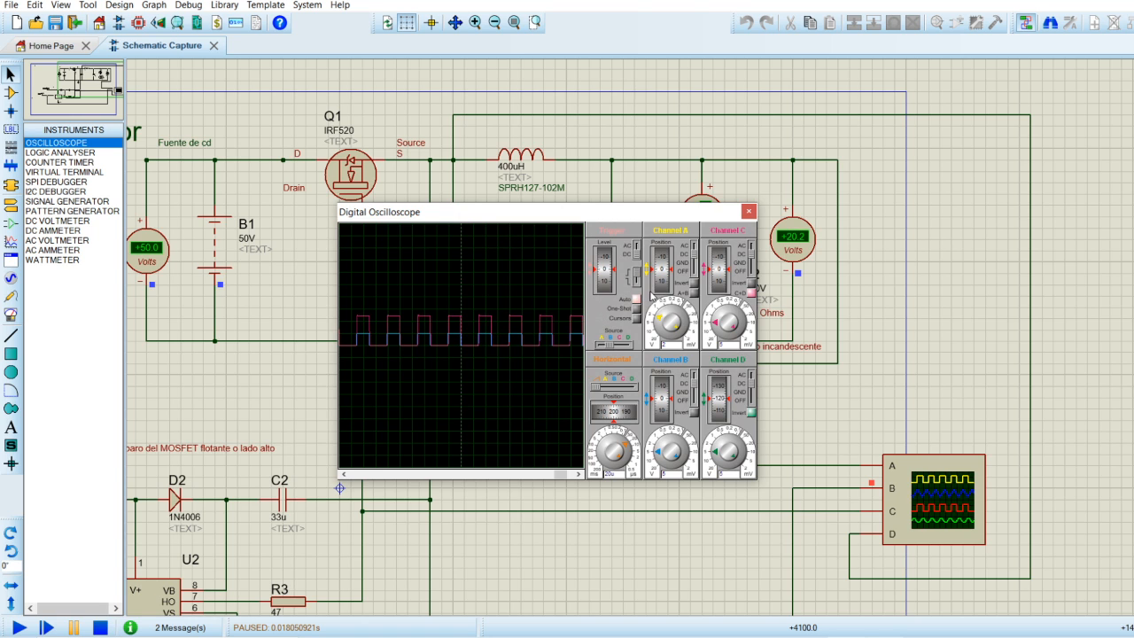
drag(630, 221, 587, 254)
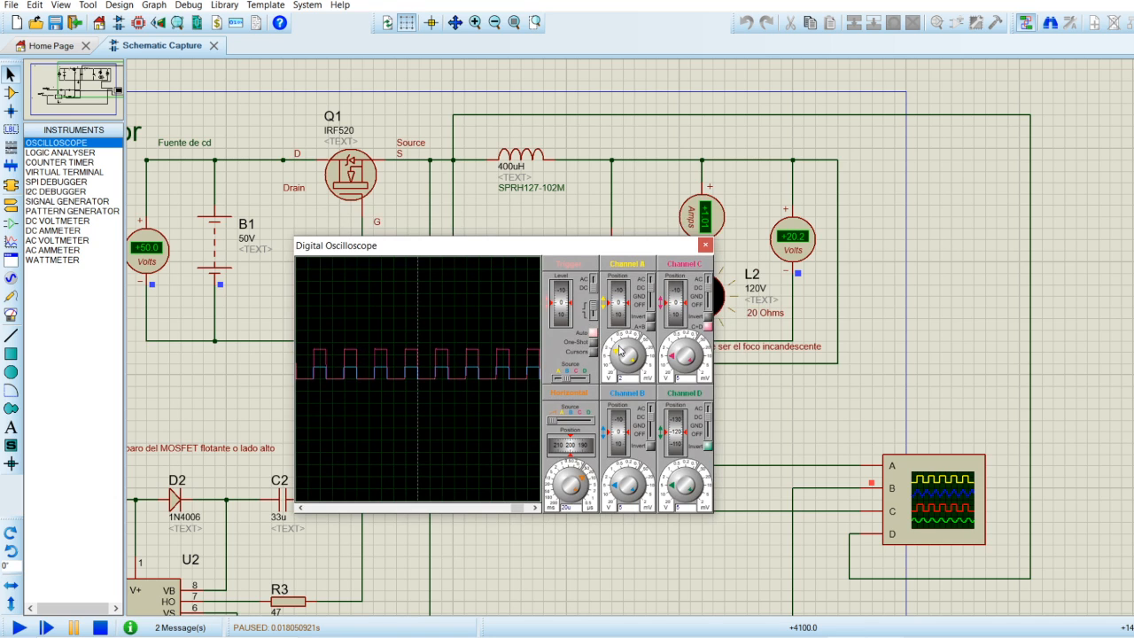
Set oscilloscope Channel A to 5 V per division and move the Digital Oscilloscope window below the output meters to read them.
drag(619, 347, 613, 357)
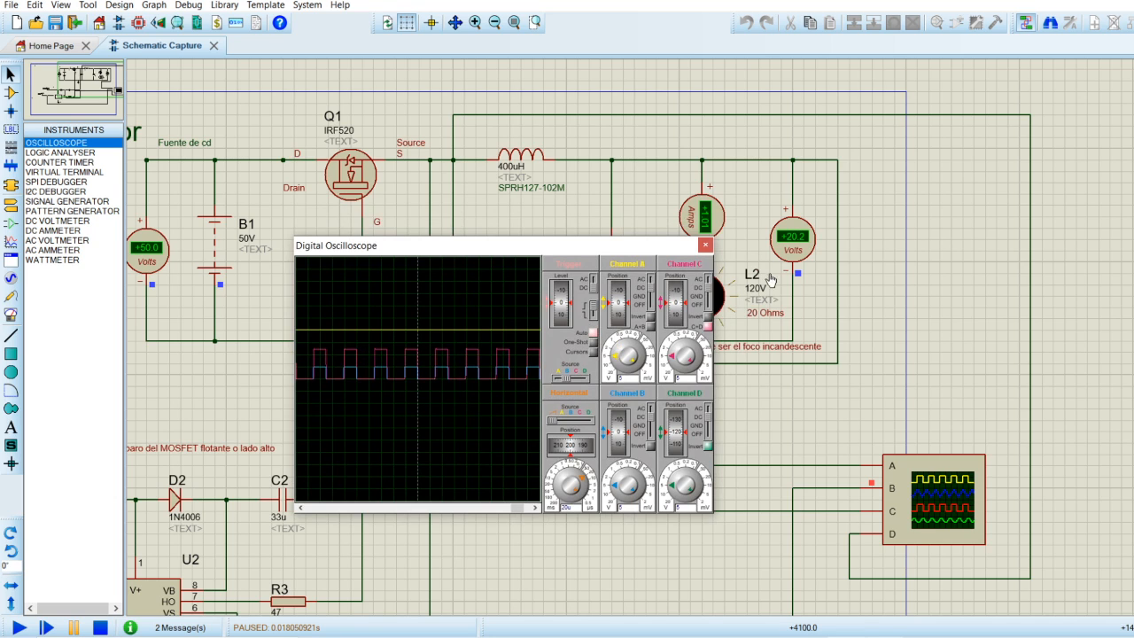
drag(602, 247, 565, 358)
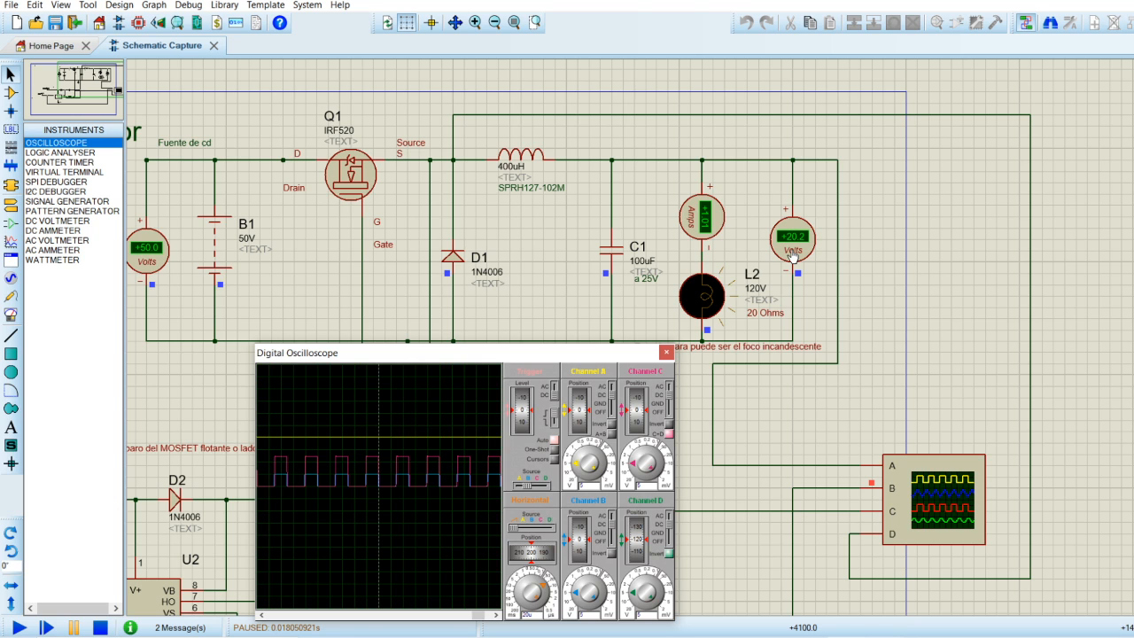
drag(569, 353, 571, 296)
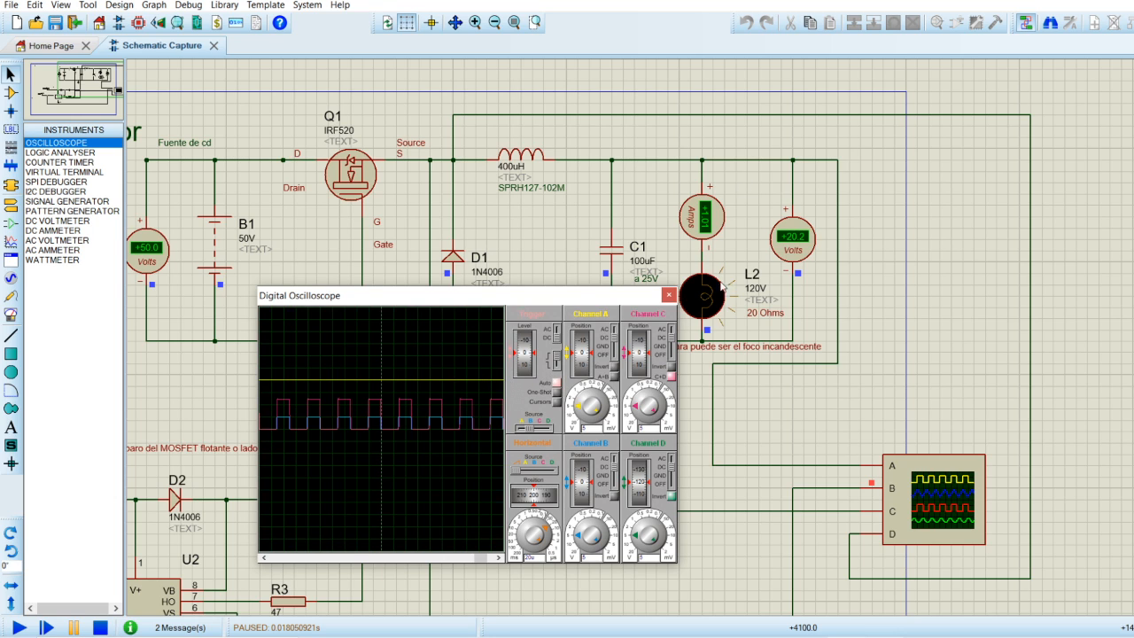
Compare the output, PWM and gate traces with the power stage, repositioning the Digital Oscilloscope window to the right of diode D1.
mouse_move(592, 303)
mouse_down()
mouse_move(592, 355)
mouse_move(589, 313)
mouse_up()
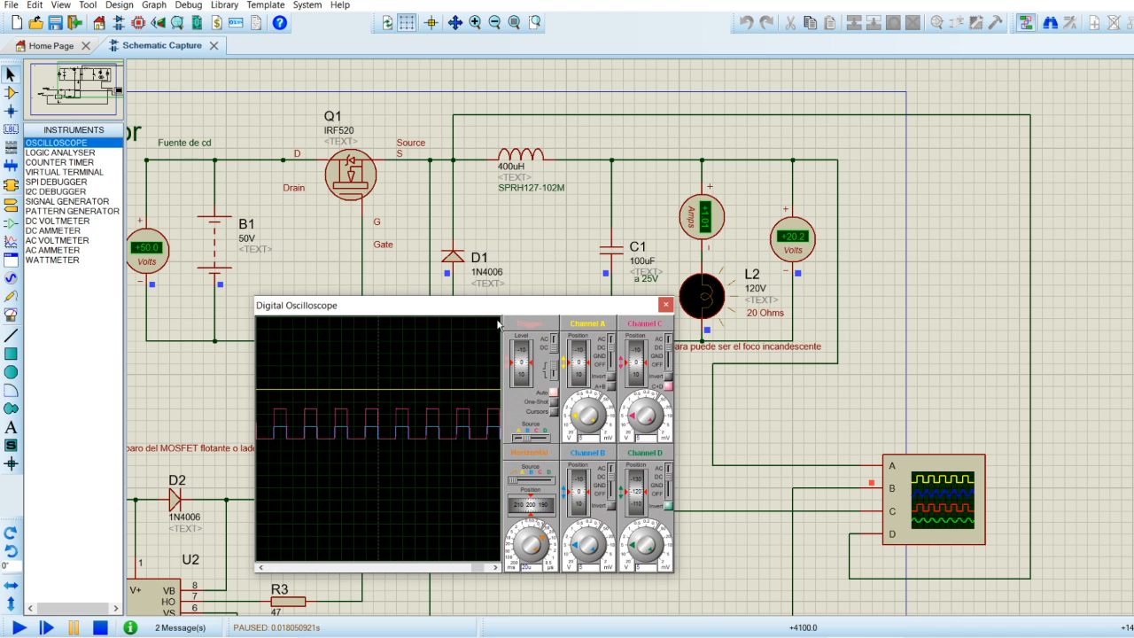
drag(509, 308, 435, 209)
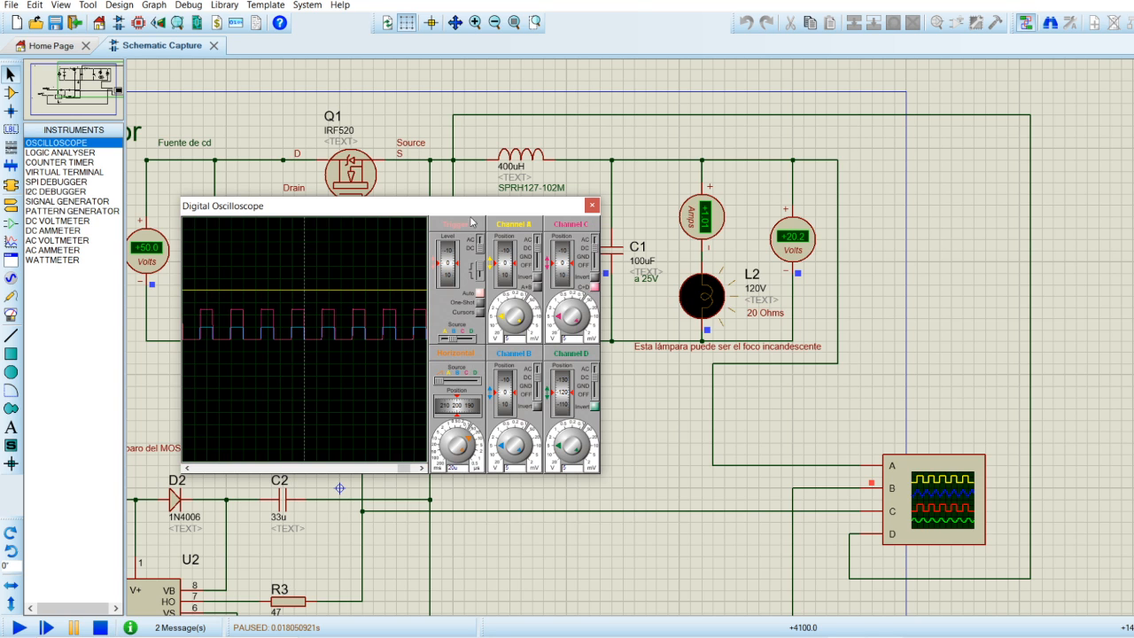
drag(471, 215, 522, 248)
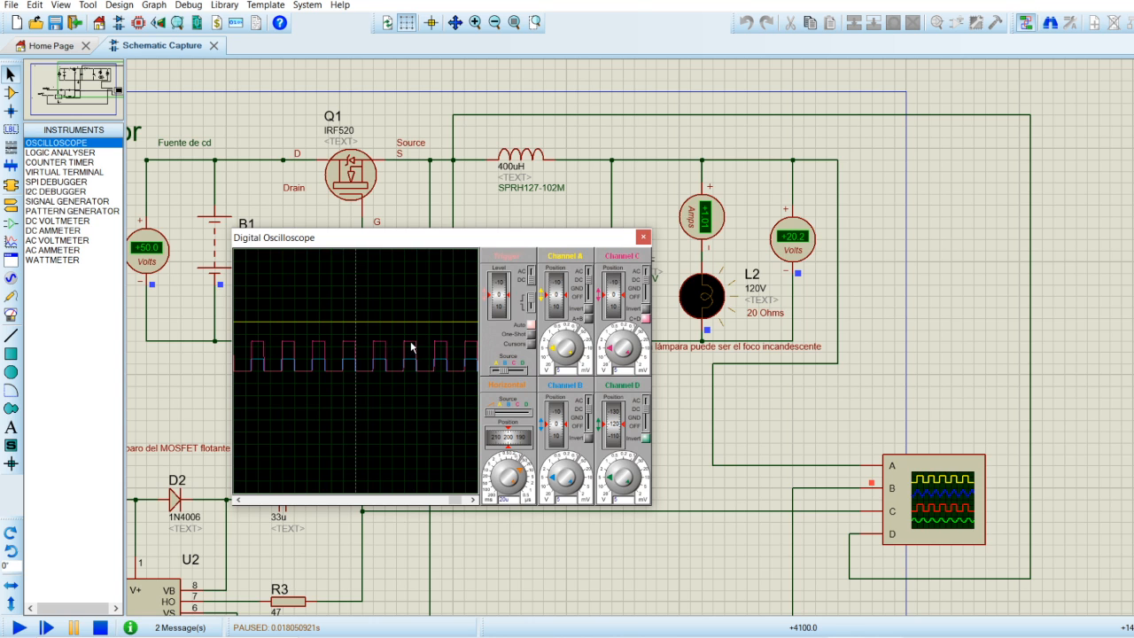
drag(490, 240, 852, 188)
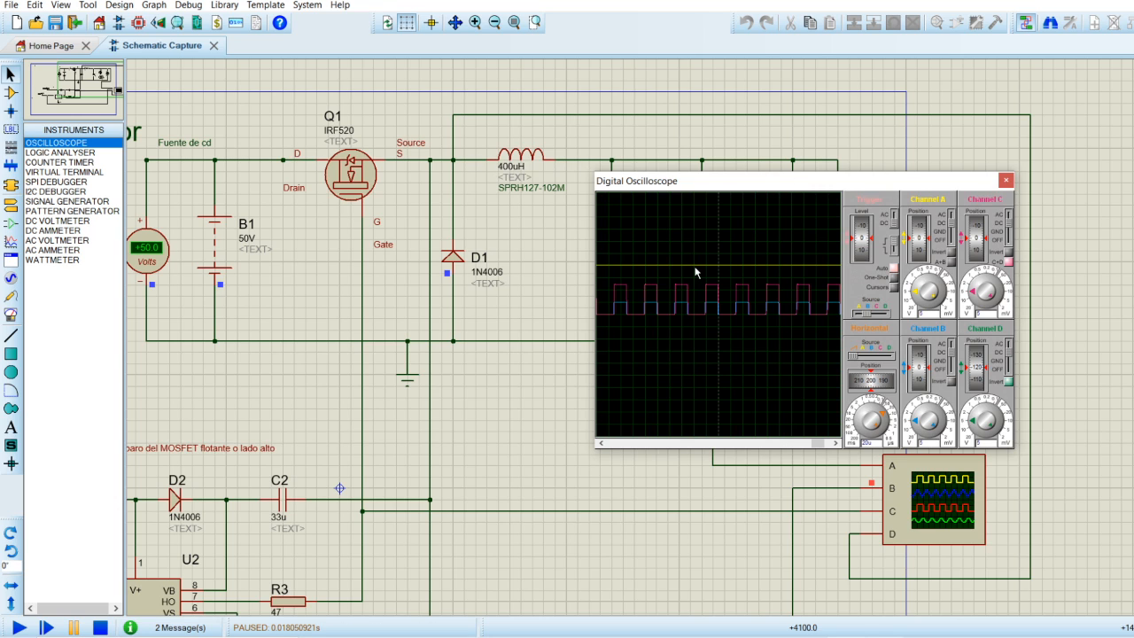
Stop the simulation and delete the wire connecting oscilloscope channel D to the MOSFET source node.
click(534, 283)
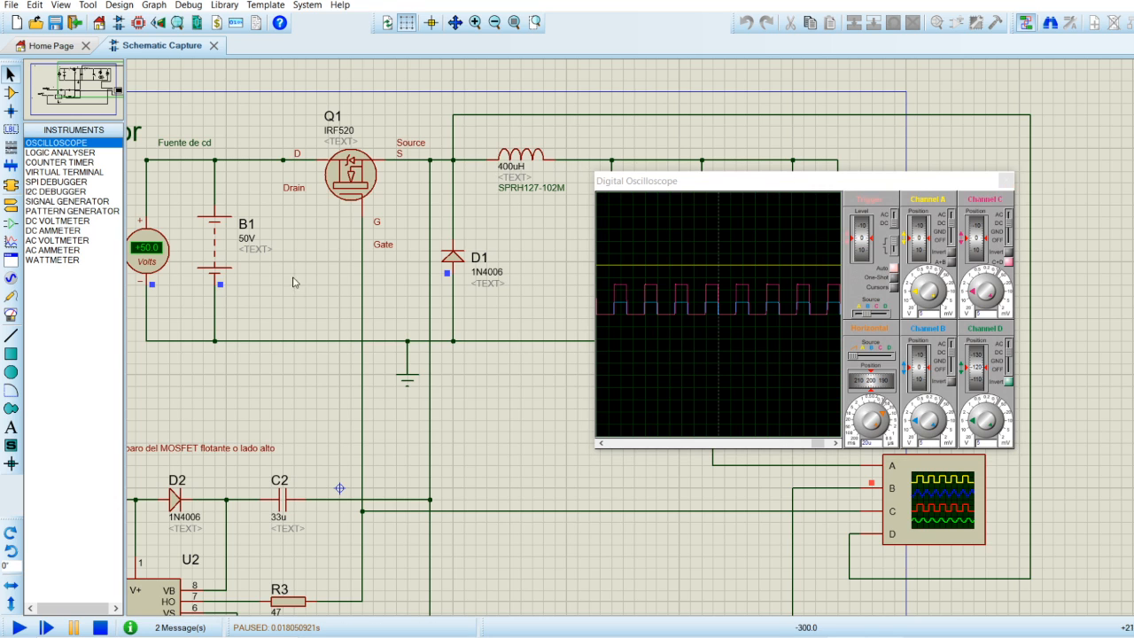
click(100, 627)
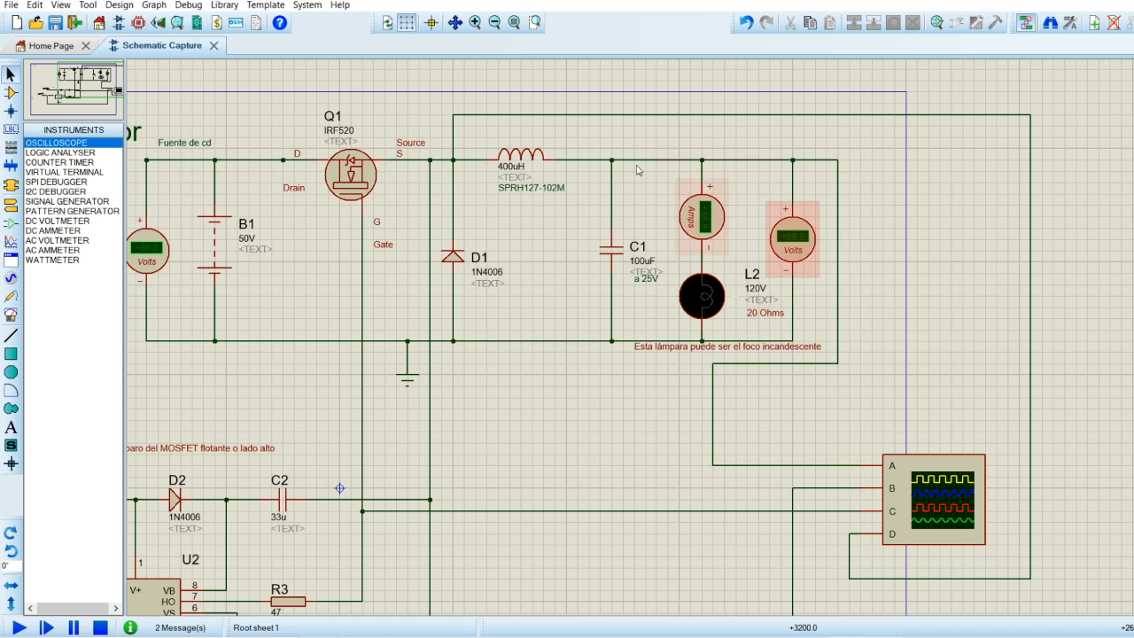
click(500, 114)
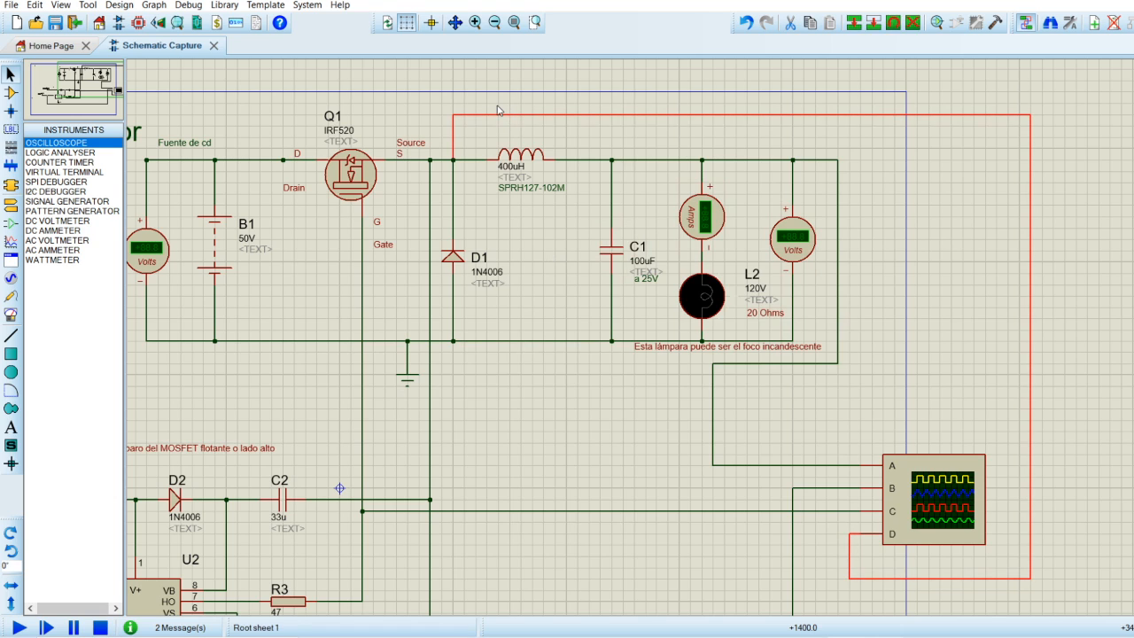
mouse_move(453, 137)
mouse_down()
mouse_move(486, 137)
mouse_move(461, 137)
mouse_move(473, 135)
mouse_up()
key(Delete)
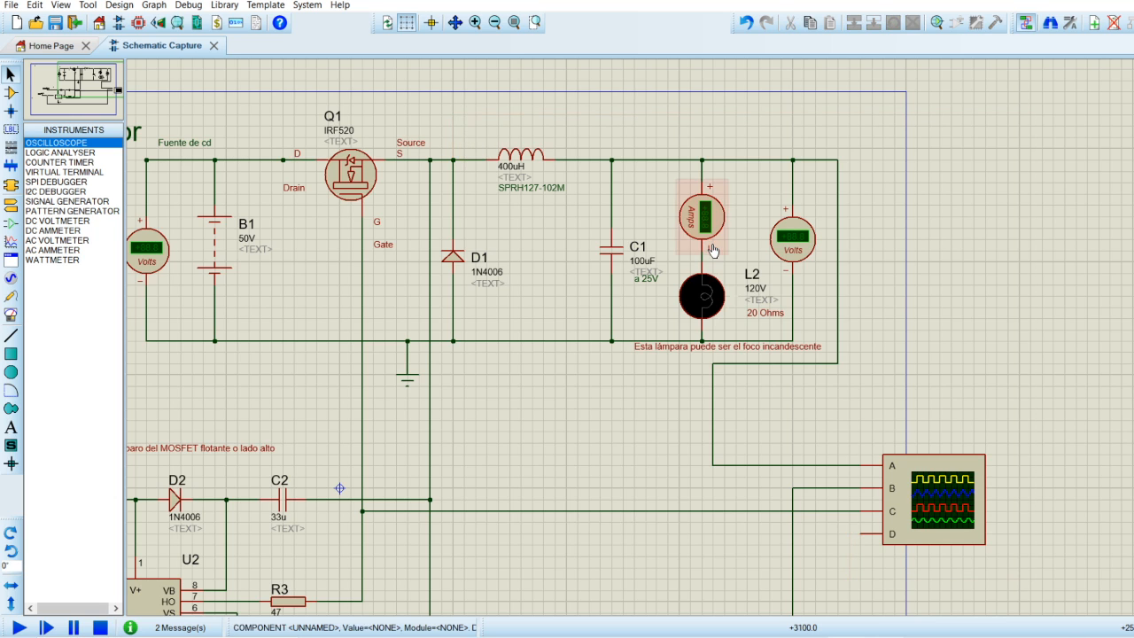
Wire oscilloscope channel D around the right side of the instrument to the converter output node above capacitor C1.
click(861, 535)
click(849, 567)
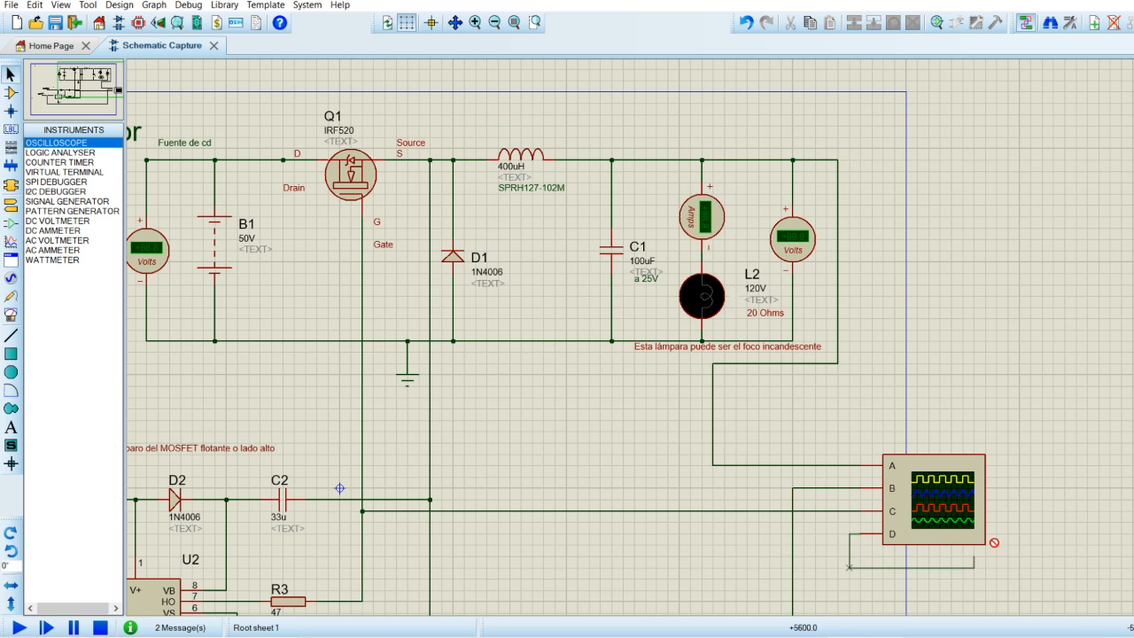
click(1007, 138)
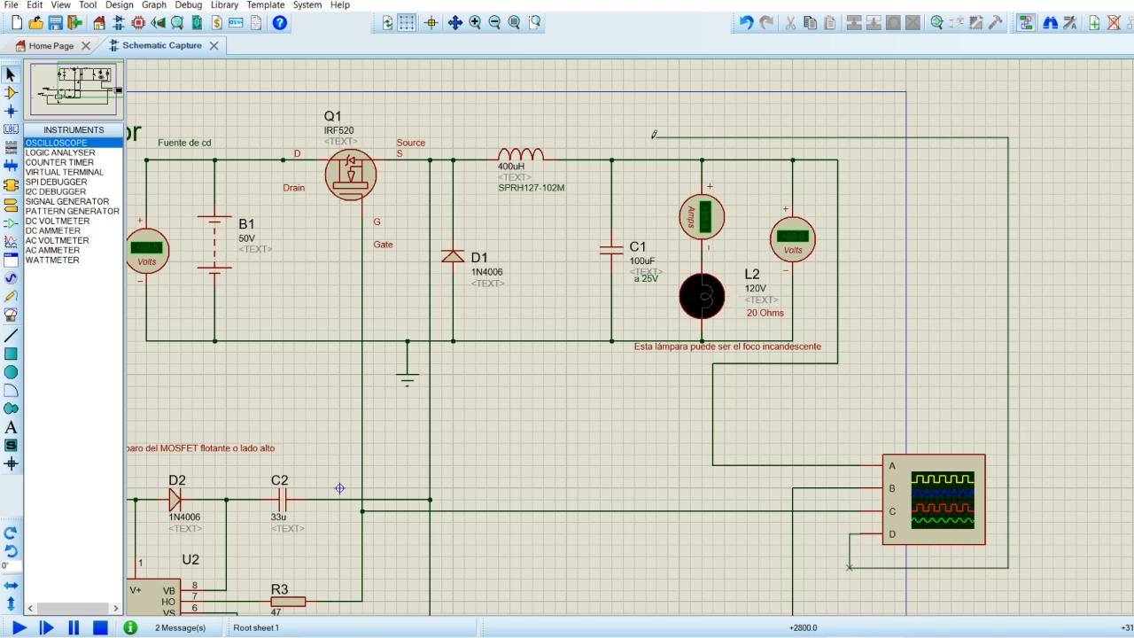
click(612, 160)
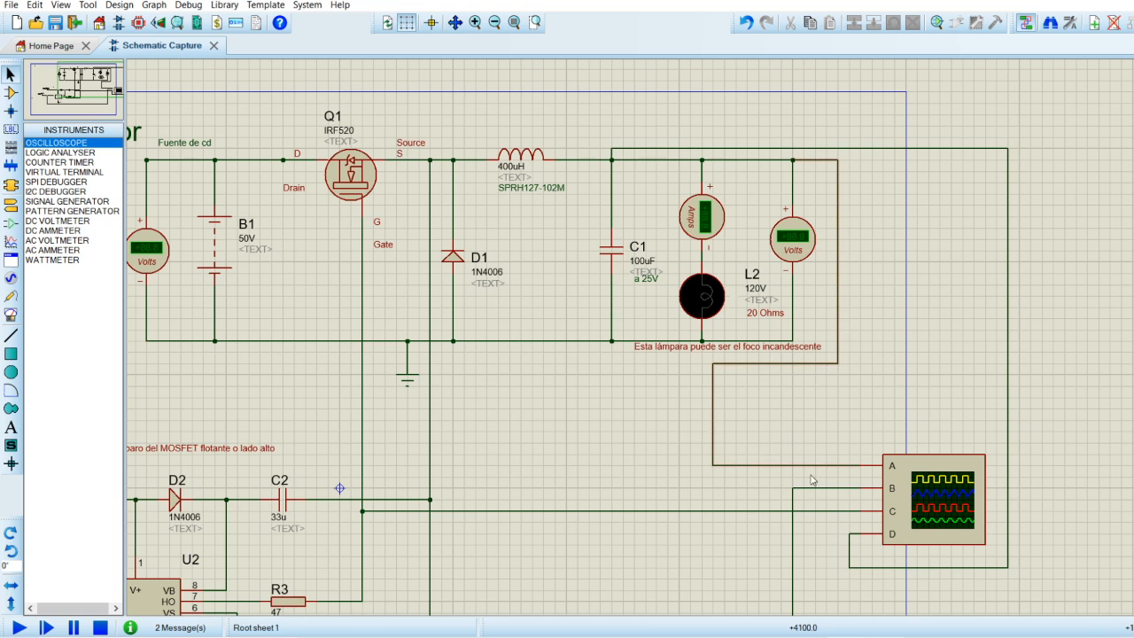
Delete channel C's wire to the MOSFET gate and rewire channel C to the source side of the 400uH inductor.
click(659, 511)
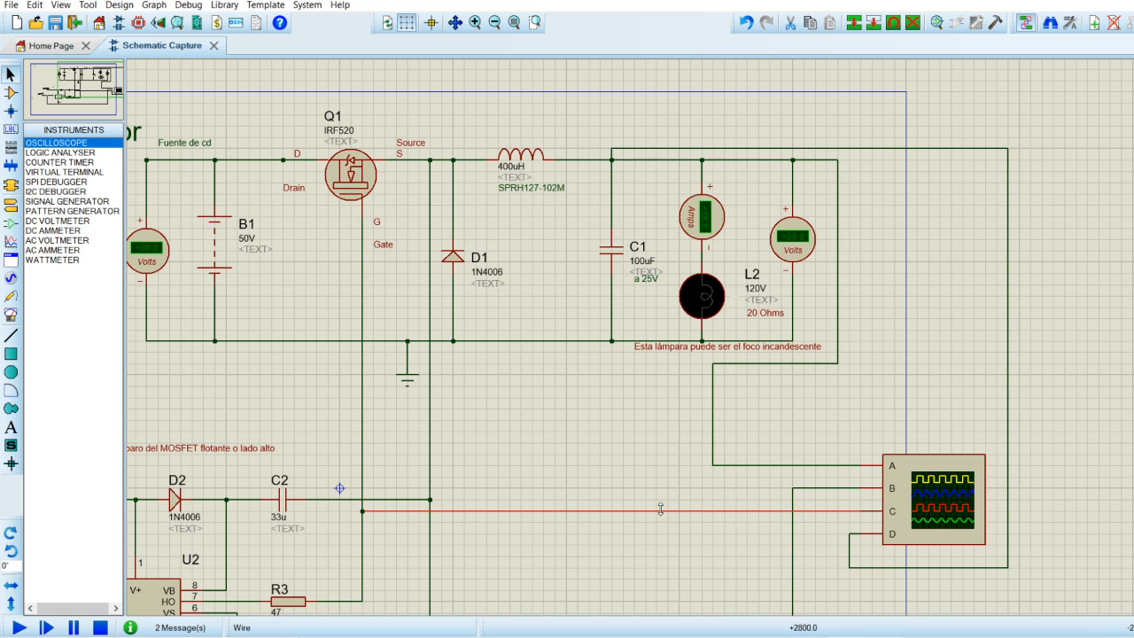
key(Delete)
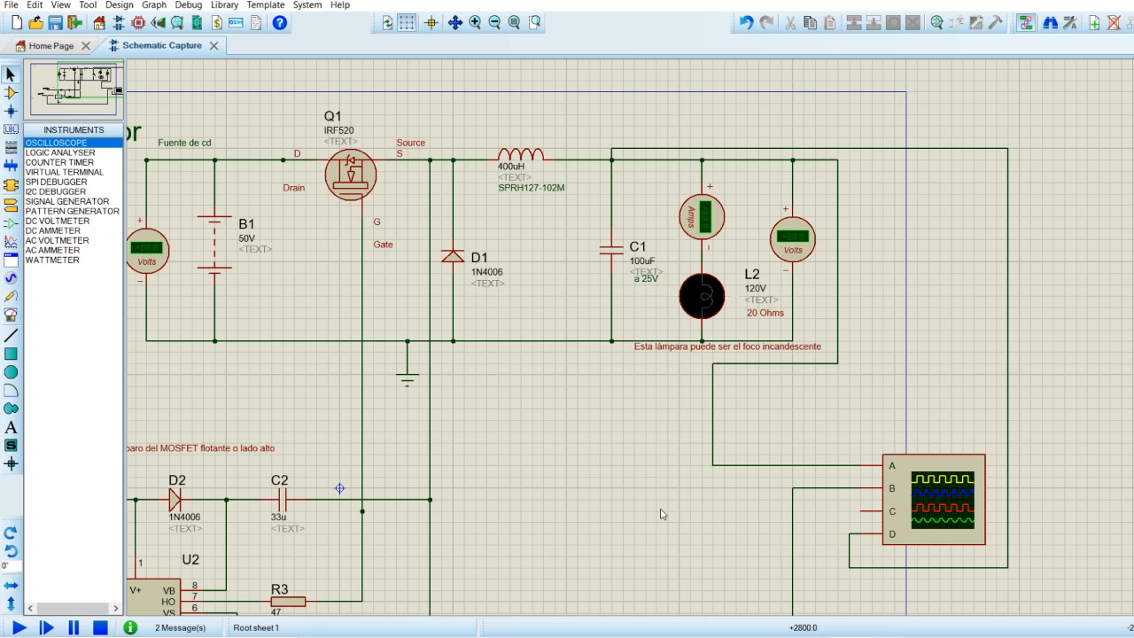
click(861, 511)
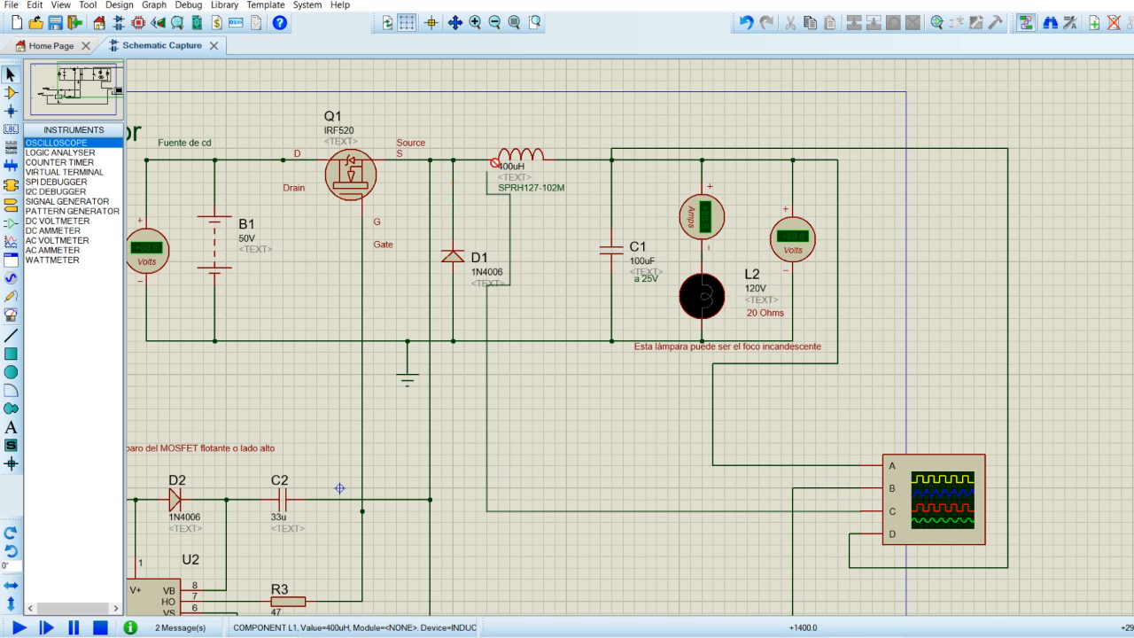
click(486, 157)
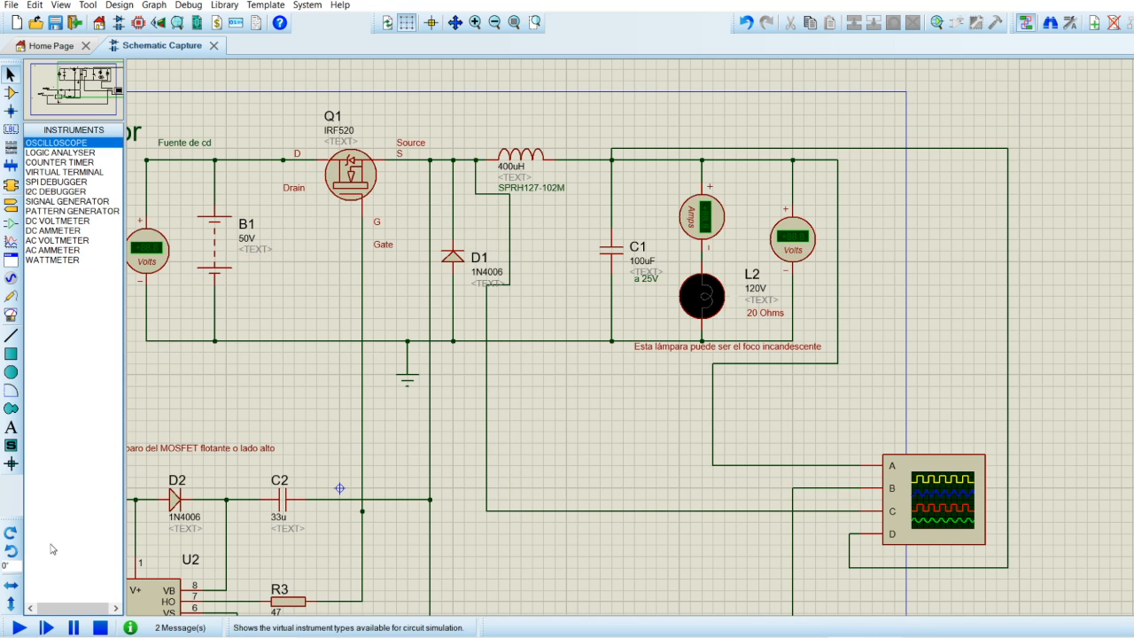
Run and pause the simulation, and set the oscilloscope's horizontal scale to 5 µs per division.
click(19, 626)
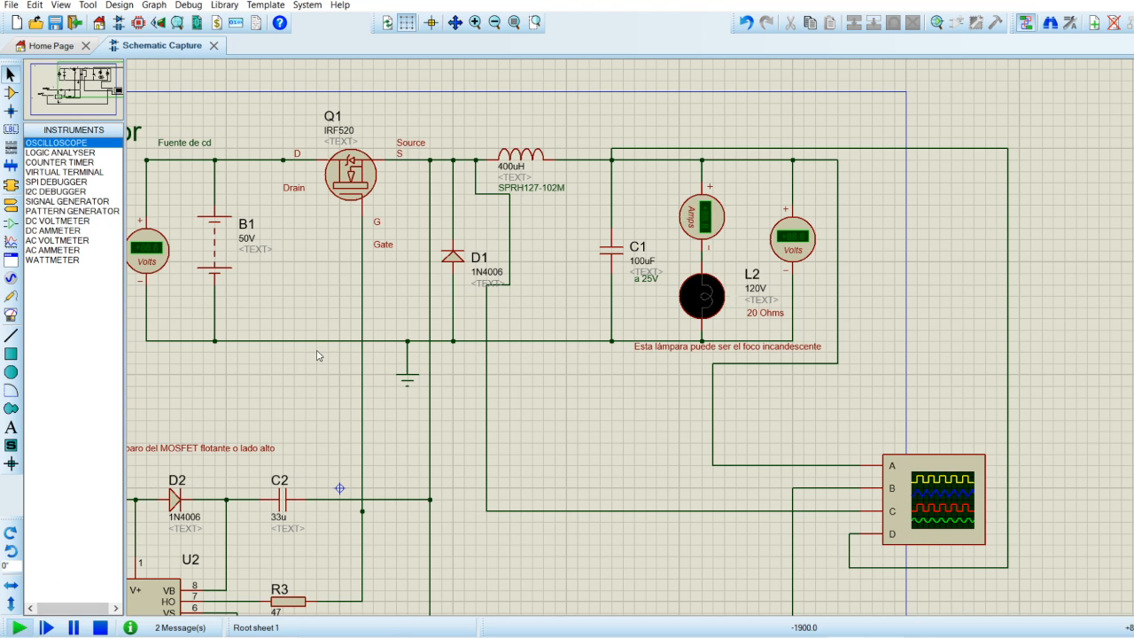
click(73, 627)
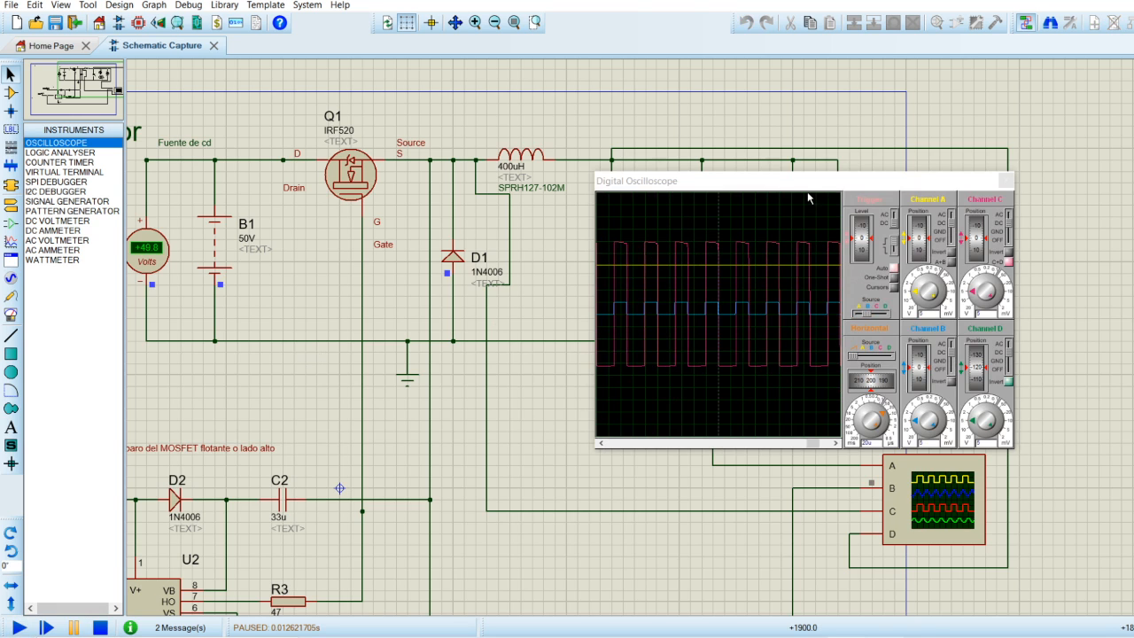
drag(806, 181, 584, 192)
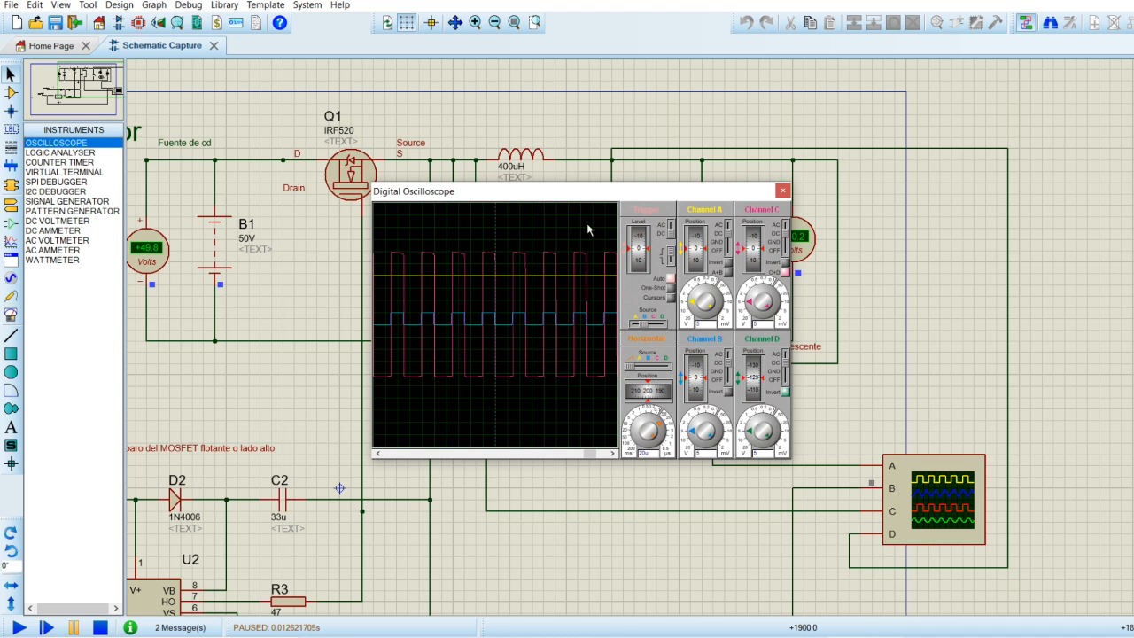
drag(589, 203, 527, 255)
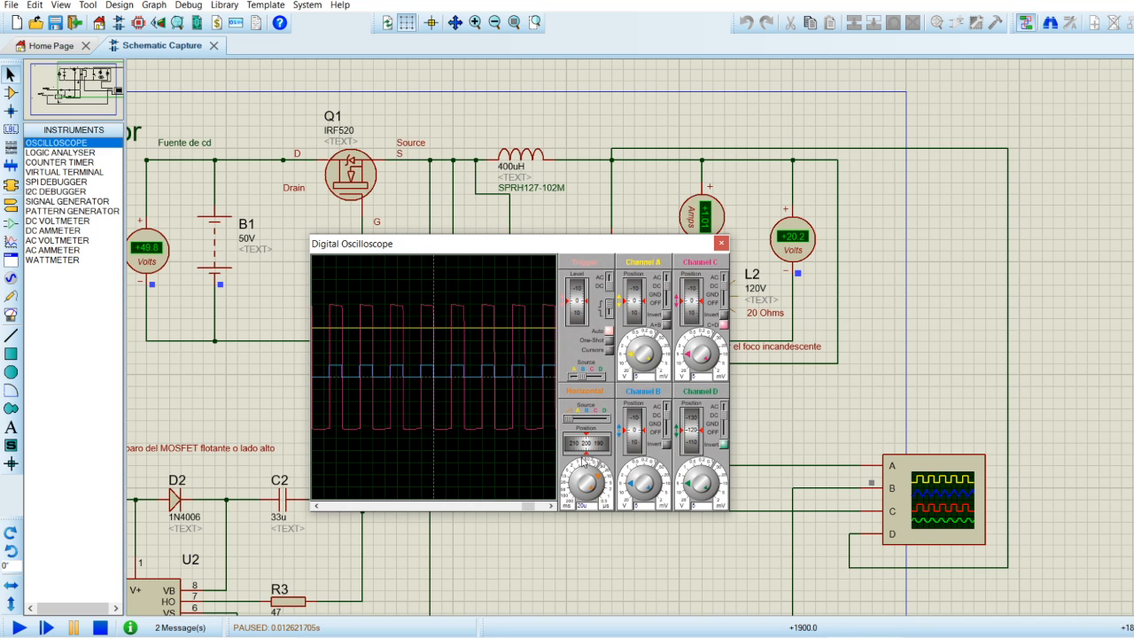
click(599, 481)
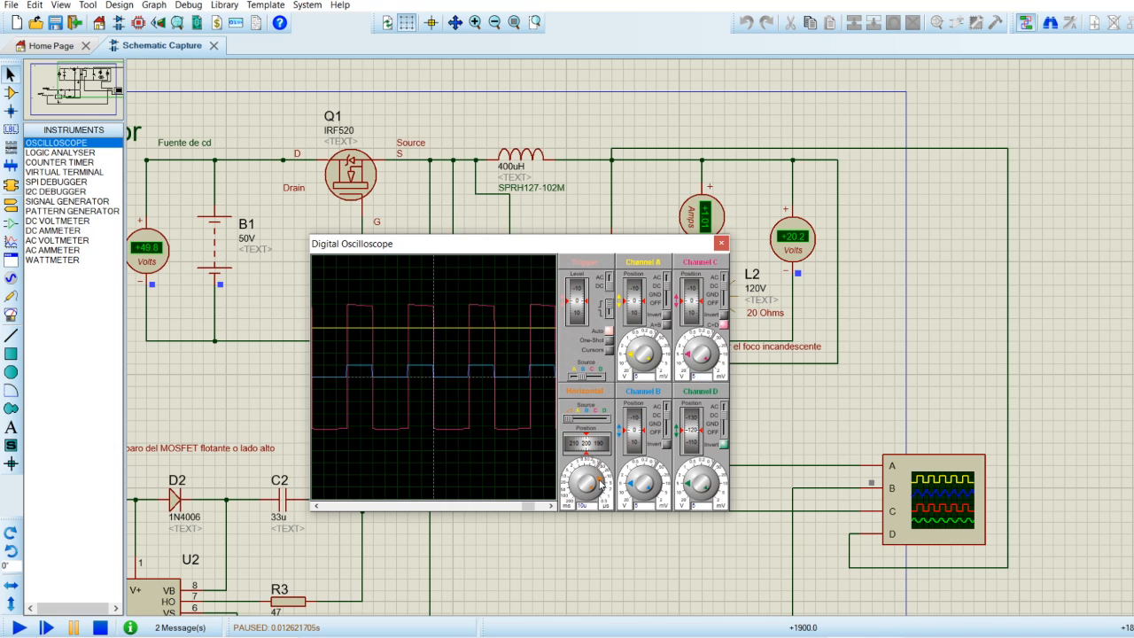
click(600, 485)
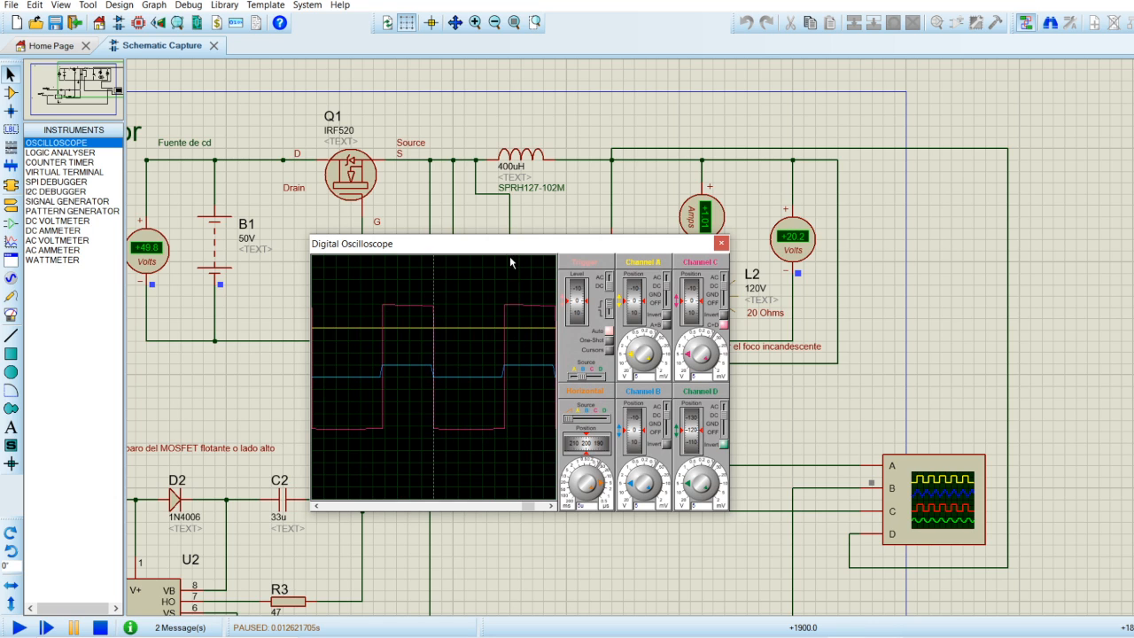
Move the Digital Oscilloscope window below the lamp to read the output meters, and stop the simulation.
drag(506, 257, 568, 216)
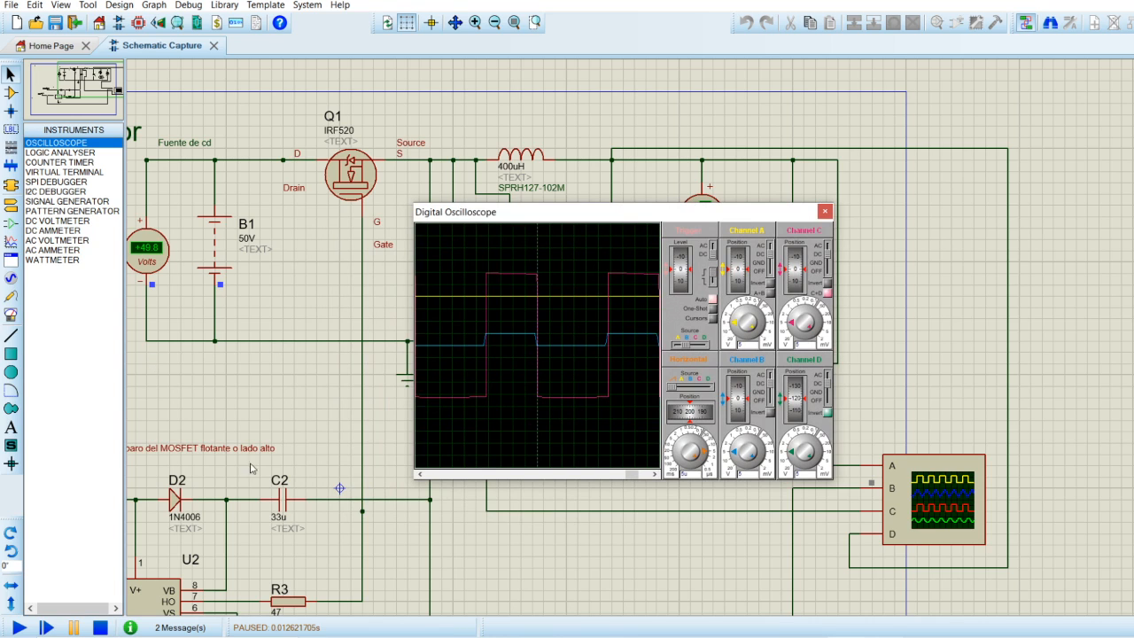
drag(620, 223, 700, 378)
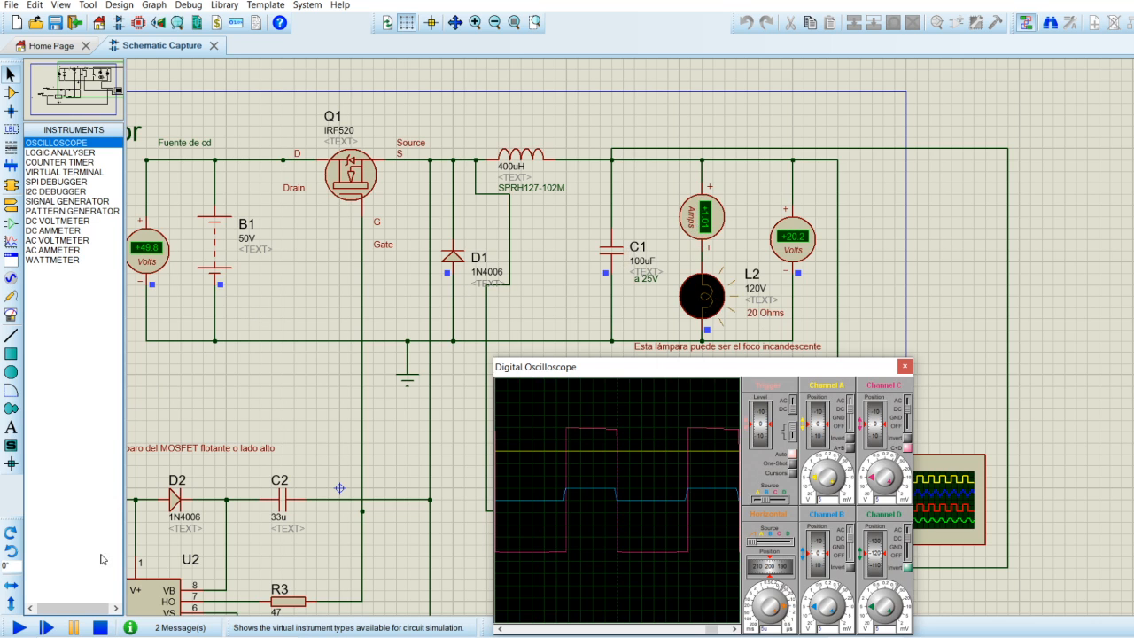
click(101, 626)
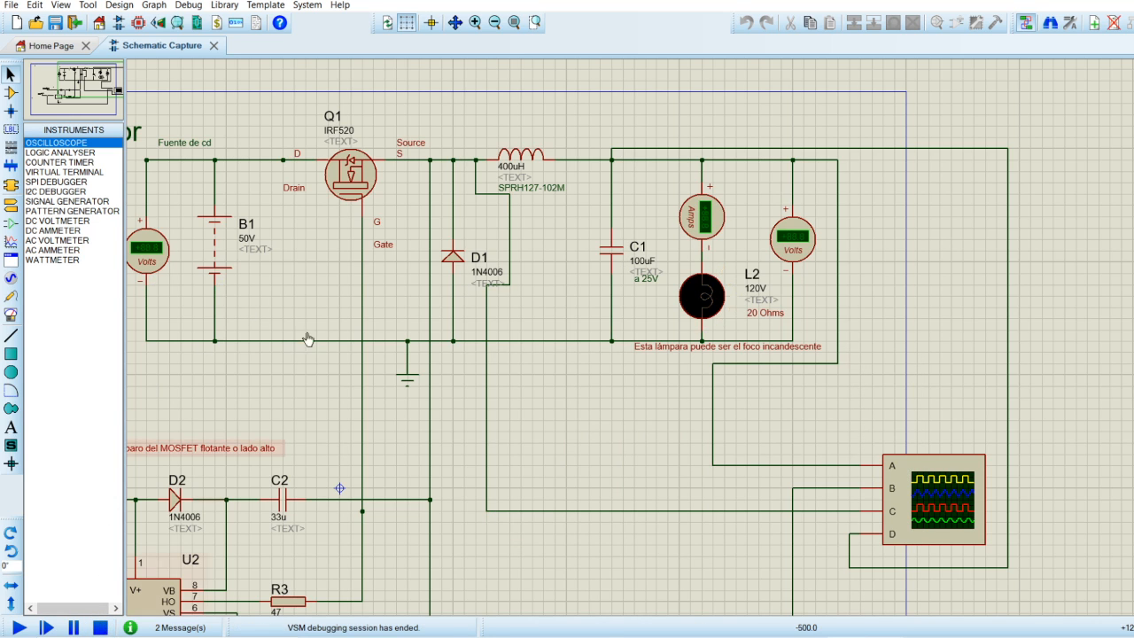